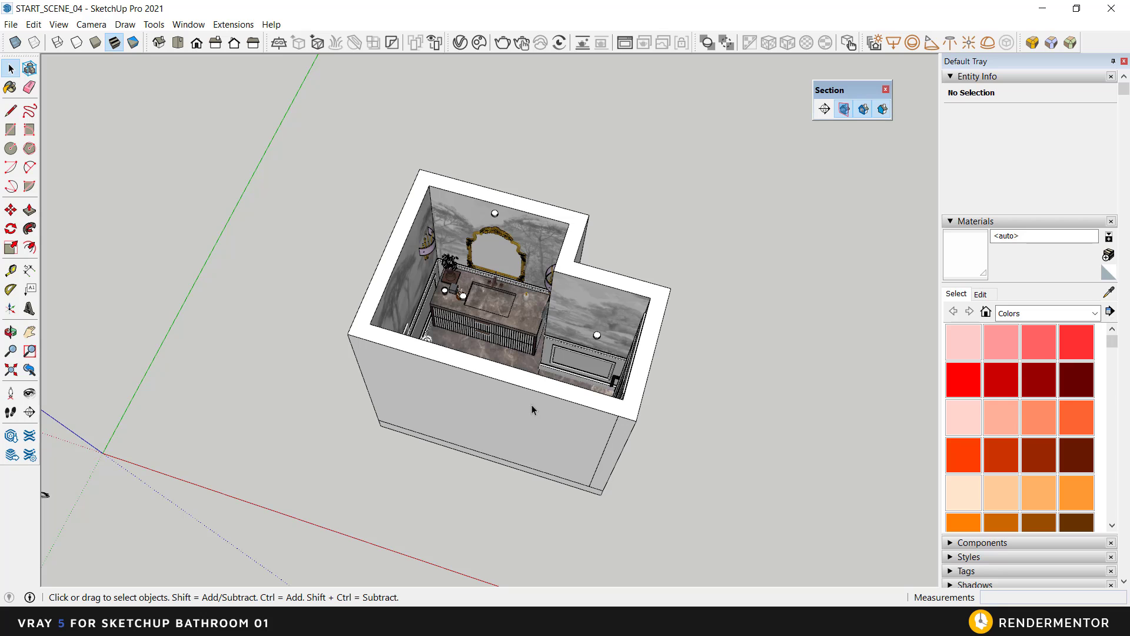
Step: Orbit the bathroom and open the V-Ray Asset Editor settings, showing 800 × 450 16:9 output
{"action": "middle_click_drag", "start_coordinate": [548, 410], "coordinate": [512, 365]}
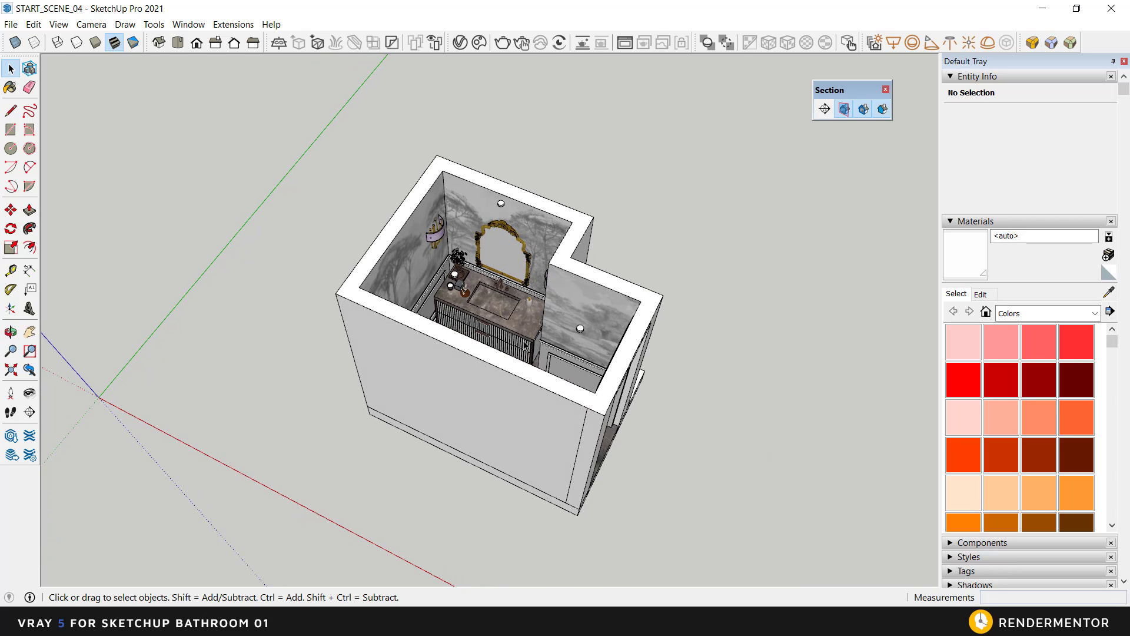
{"action": "middle_click_drag", "start_coordinate": [495, 440], "coordinate": [477, 471]}
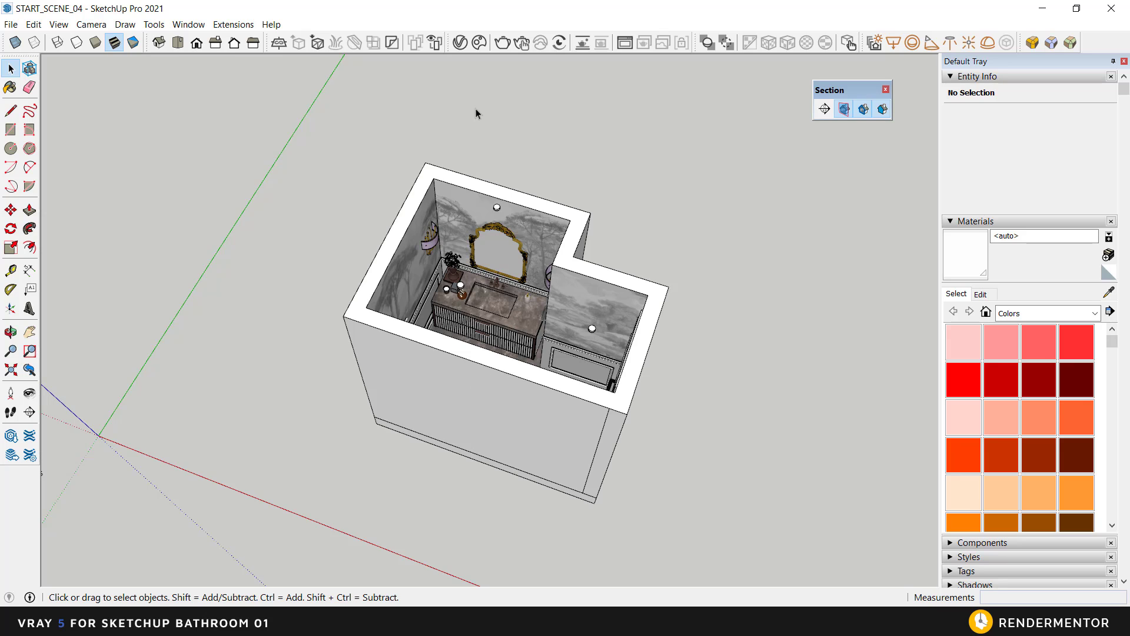
{"action": "left_click", "coordinate": [460, 43]}
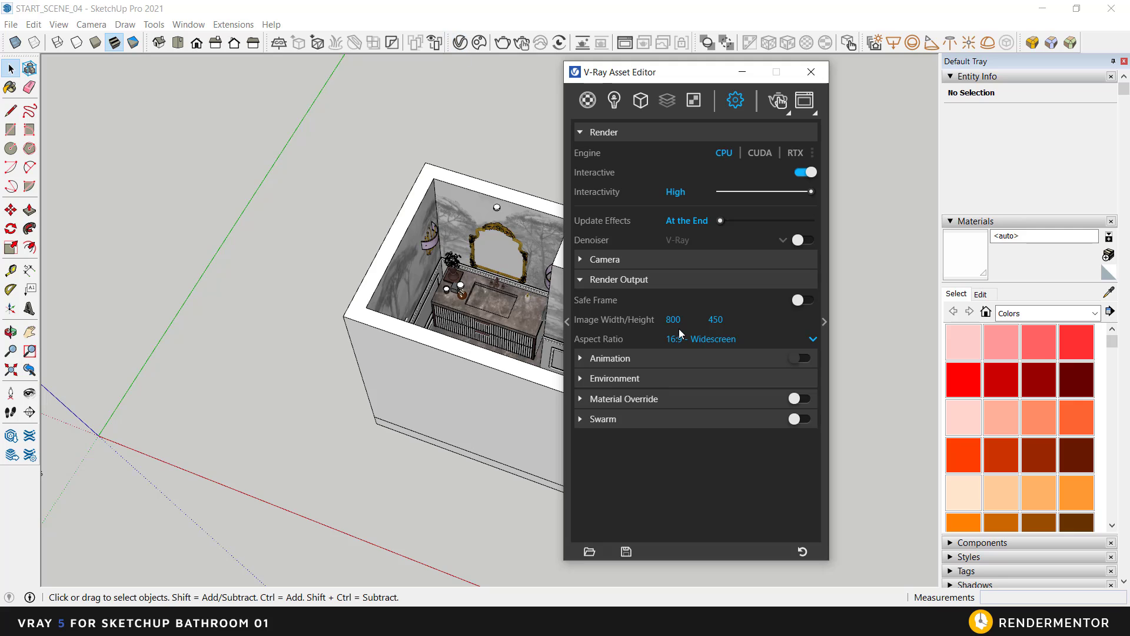
Step: Turn on Safe Frame and set the aspect ratio to 1:1 Square (450 × 450)
{"action": "left_click", "coordinate": [804, 301]}
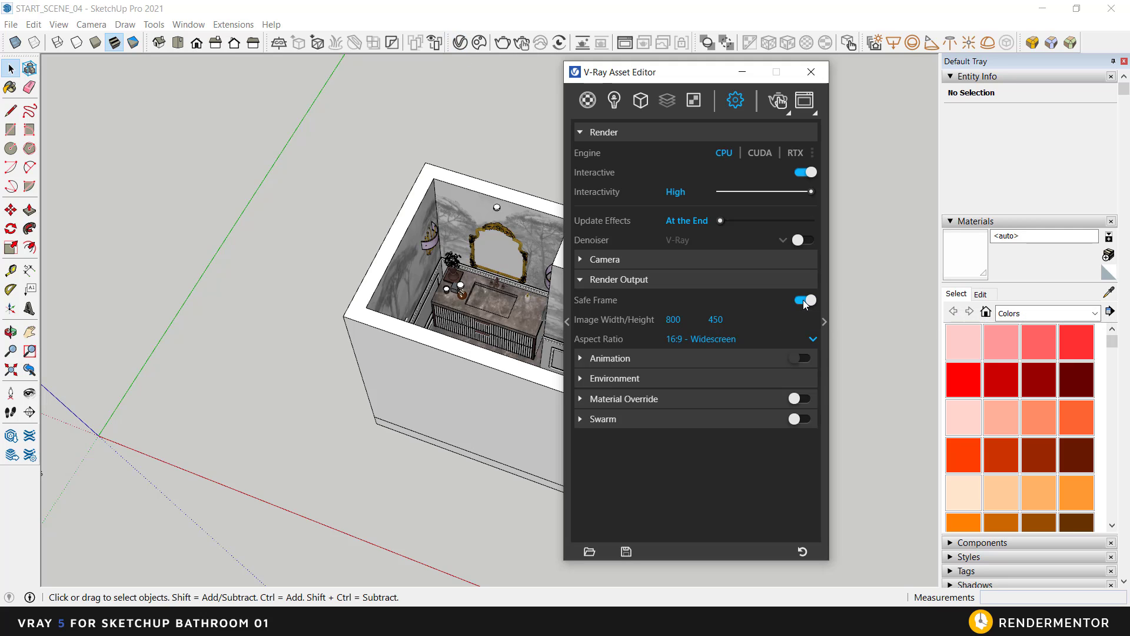
{"action": "left_click", "coordinate": [687, 339]}
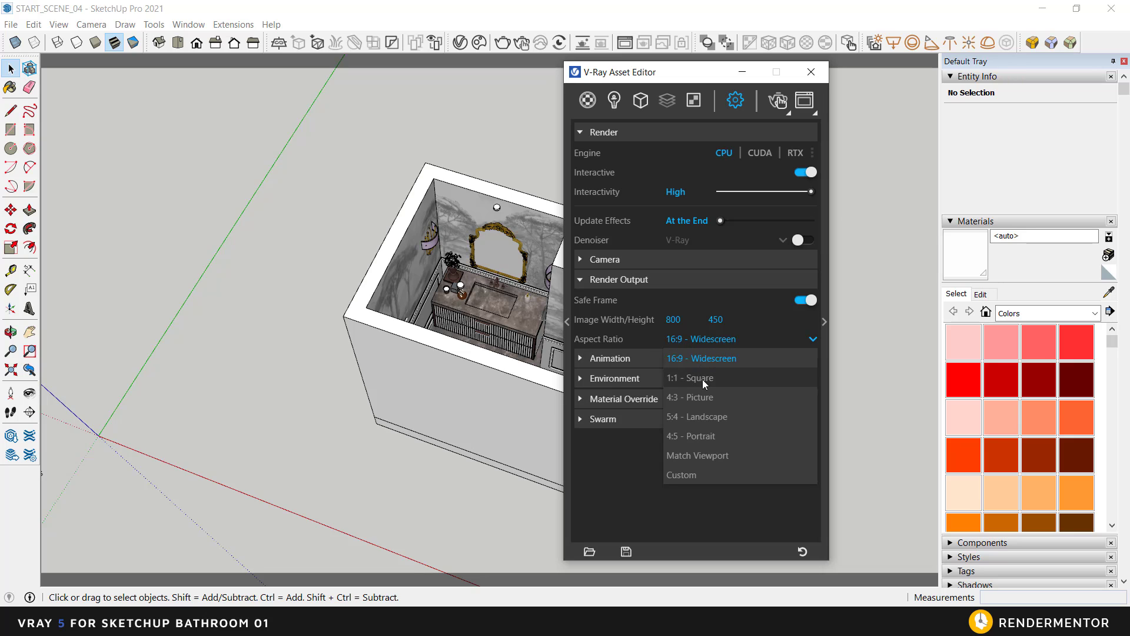
{"action": "left_click", "coordinate": [697, 380]}
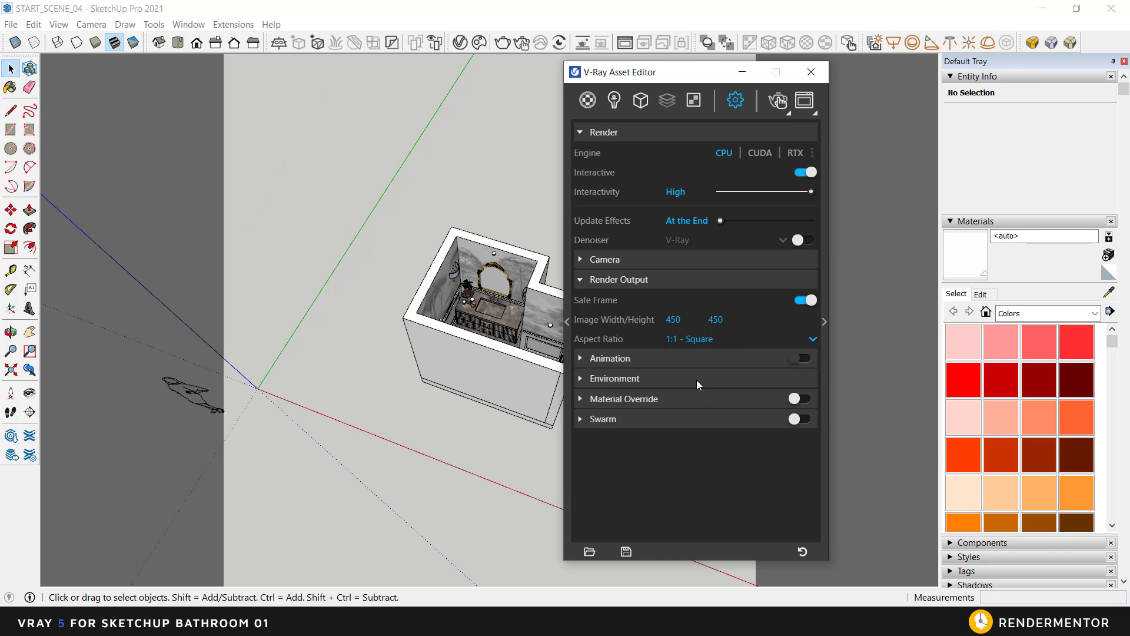
{"action": "left_click", "coordinate": [812, 72]}
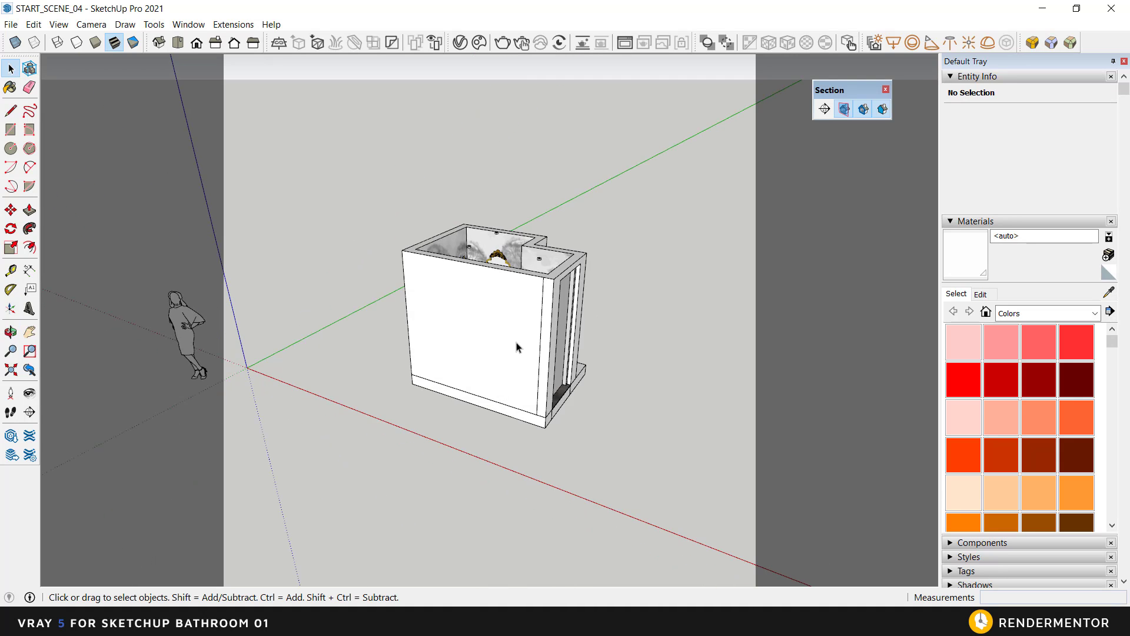
Step: Set the camera field of view to 35 degrees and orbit to look down into the bathroom
{"action": "scroll", "coordinate": [517, 346], "scroll_direction": "up", "scroll_amount": 3}
{"action": "middle_click_drag", "start_coordinate": [517, 353], "coordinate": [515, 433]}
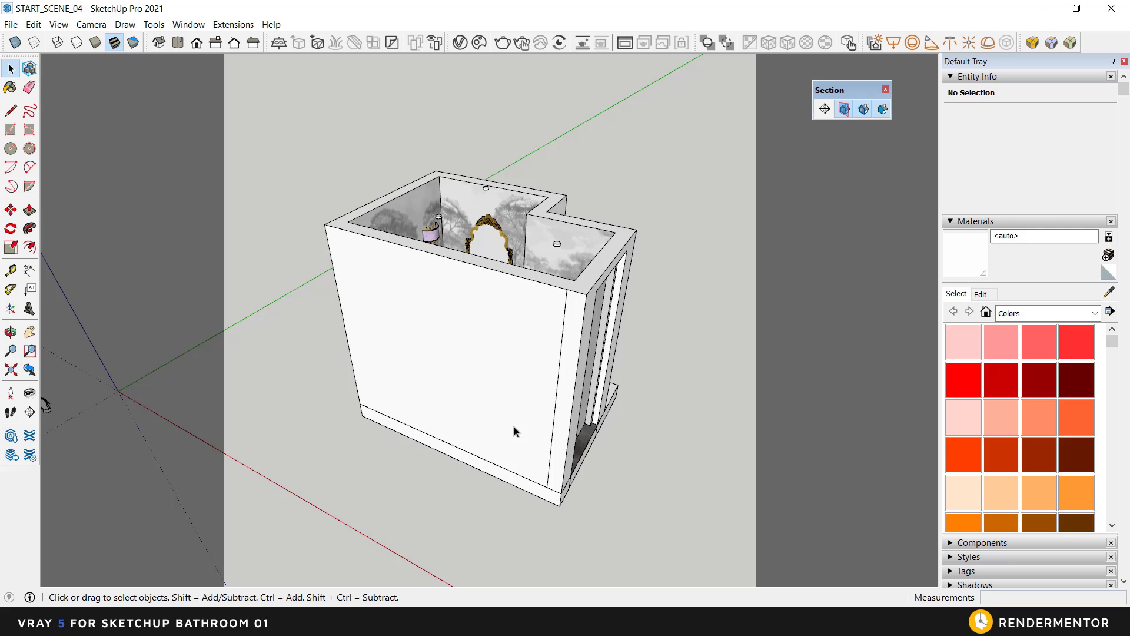
{"action": "left_click", "coordinate": [11, 352]}
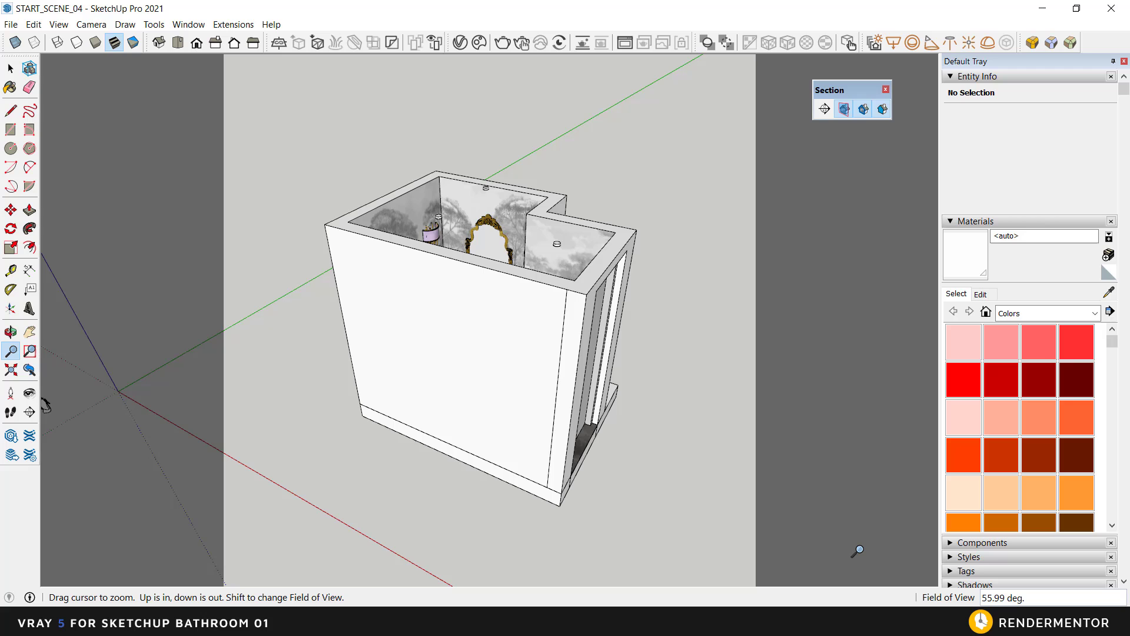
{"action": "type", "text": "35"}
{"action": "key", "text": "Return"}
{"action": "scroll", "coordinate": [620, 412], "scroll_direction": "down", "scroll_amount": 2}
{"action": "key", "text": "space"}
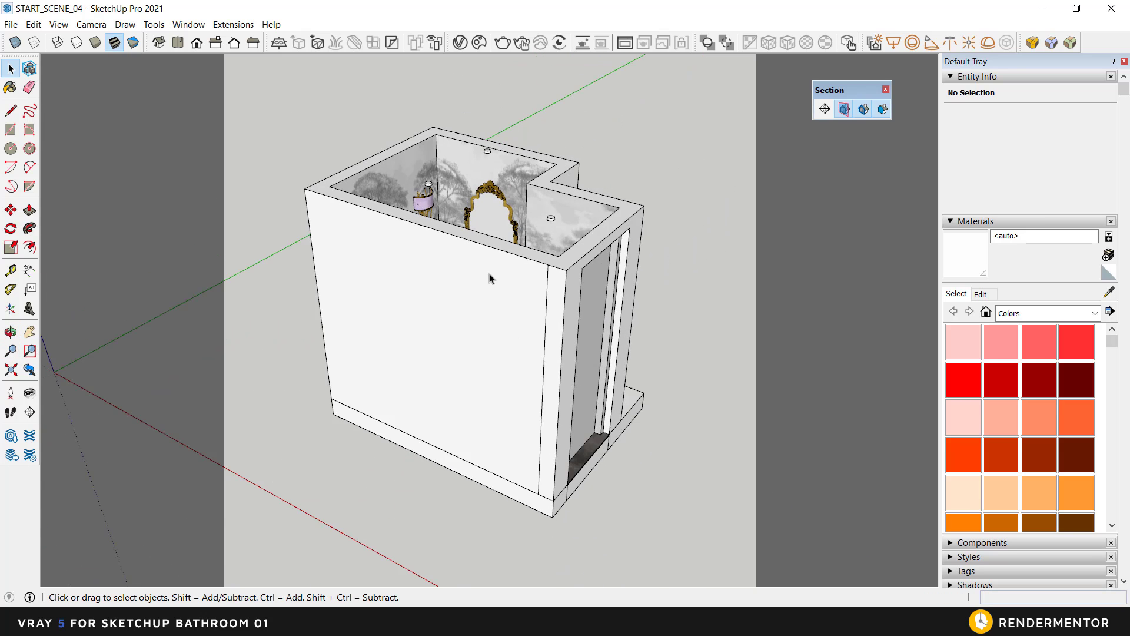
{"action": "middle_click_drag", "start_coordinate": [490, 278], "coordinate": [527, 381]}
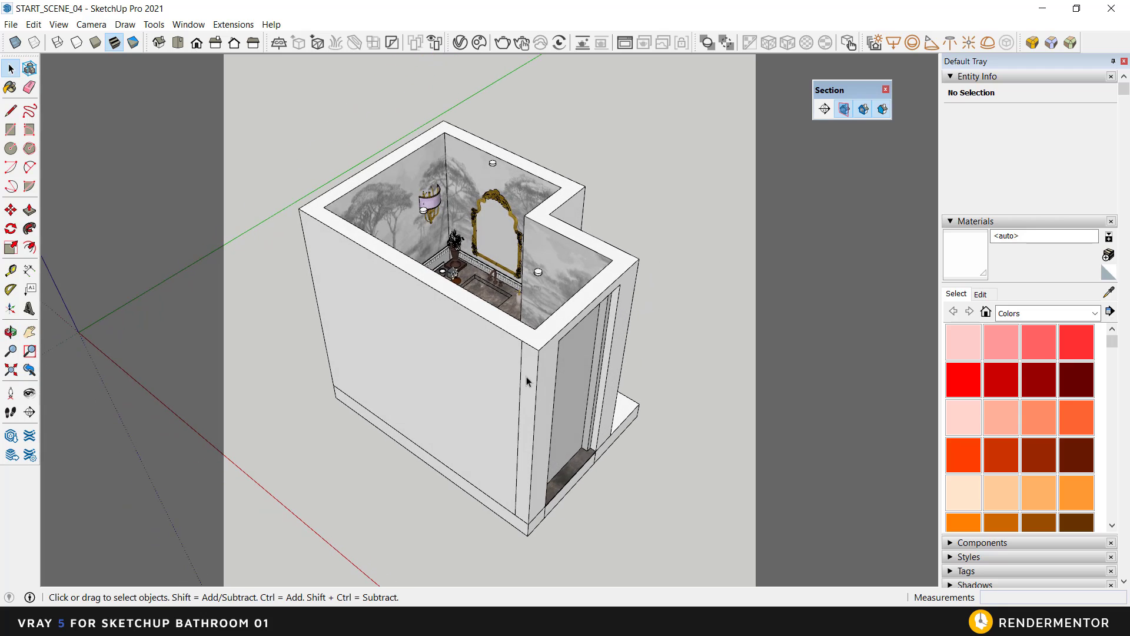
Step: Place a section plane named Section 1 on the bathroom's front wall
{"action": "left_click", "coordinate": [826, 111]}
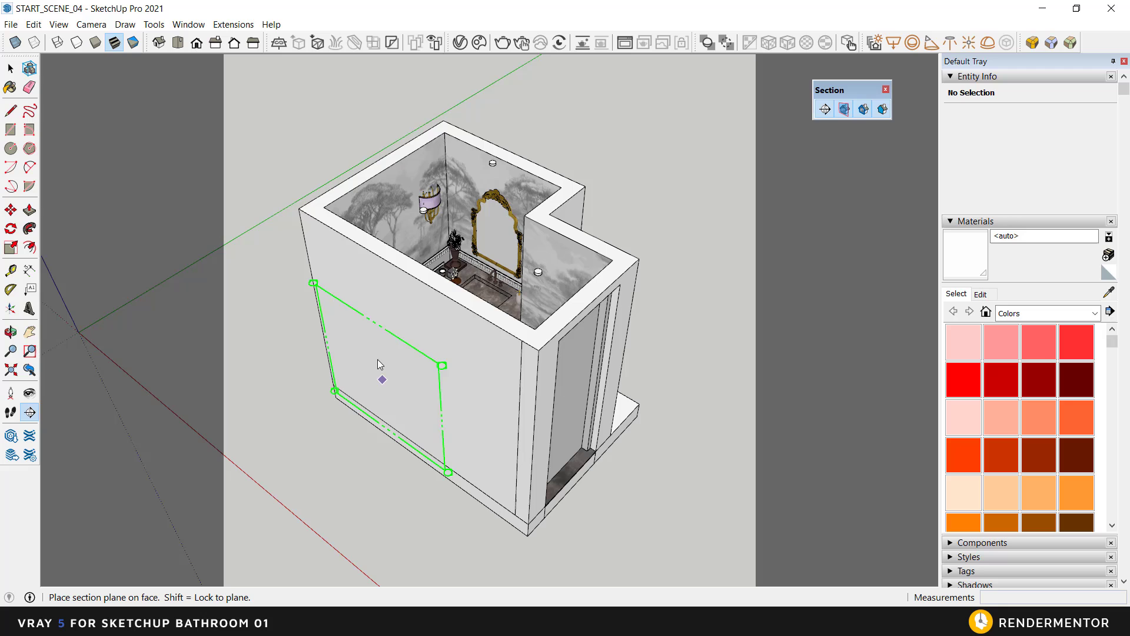
{"action": "left_click", "coordinate": [442, 369]}
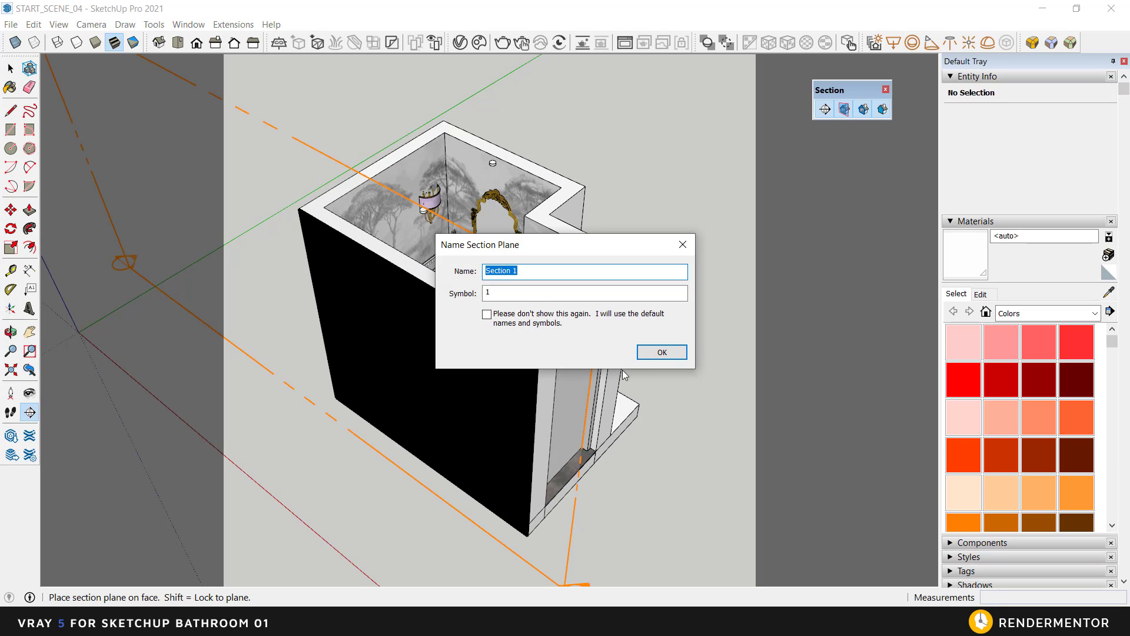
{"action": "left_click", "coordinate": [662, 352]}
{"action": "scroll", "coordinate": [482, 386], "scroll_direction": "down", "scroll_amount": 3}
{"action": "middle_click_drag", "start_coordinate": [482, 400], "coordinate": [525, 512]}
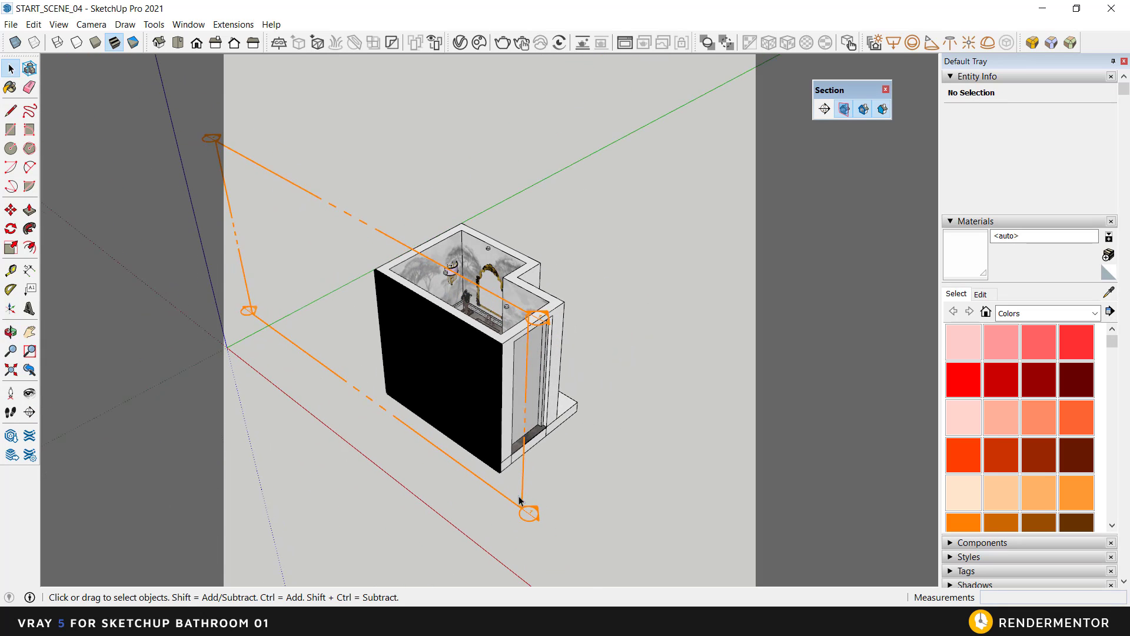
{"action": "scroll", "coordinate": [520, 502], "scroll_direction": "up", "scroll_amount": 3}
Step: Move Section 1 inward until it sits just inside the front wall
{"action": "left_click", "coordinate": [521, 502]}
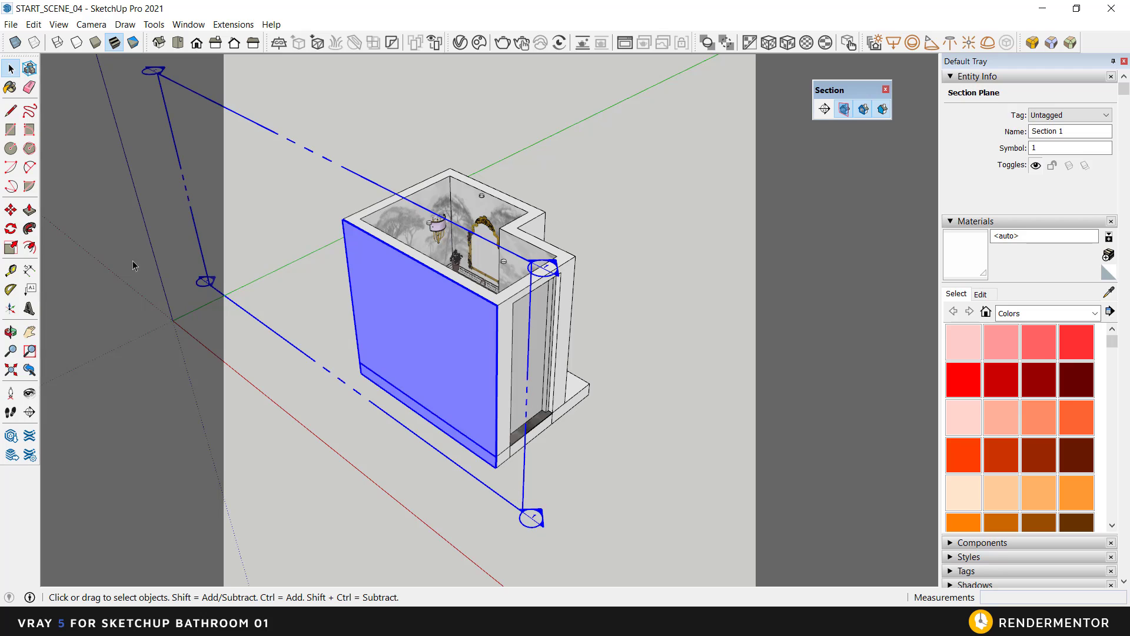
{"action": "left_click", "coordinate": [10, 210]}
{"action": "scroll", "coordinate": [530, 517], "scroll_direction": "up", "scroll_amount": 3}
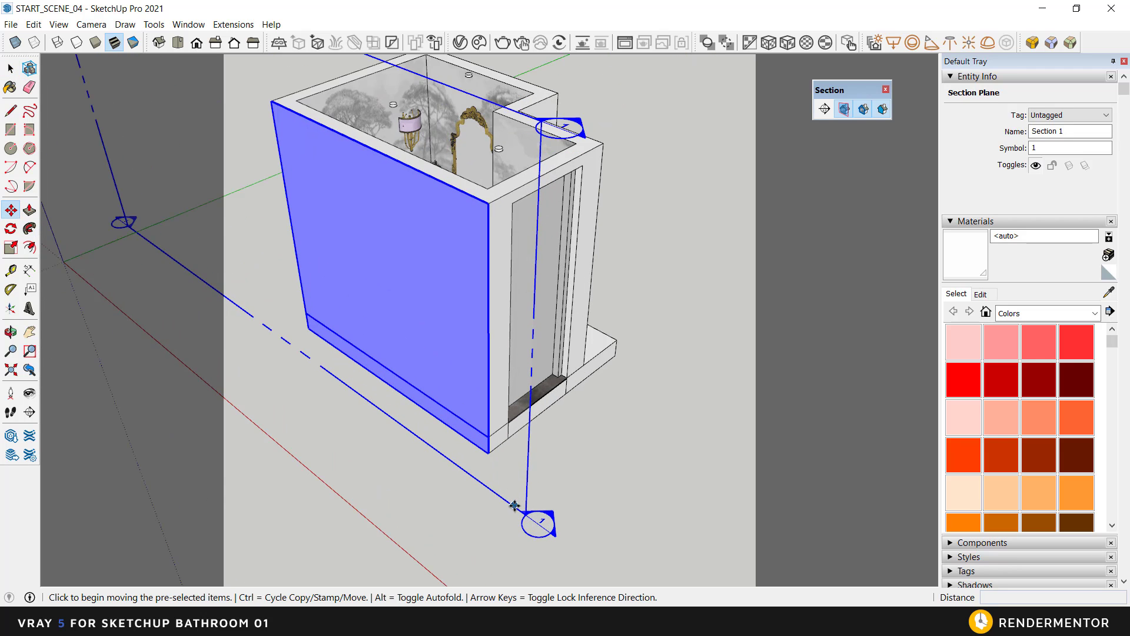
{"action": "left_click", "coordinate": [528, 505]}
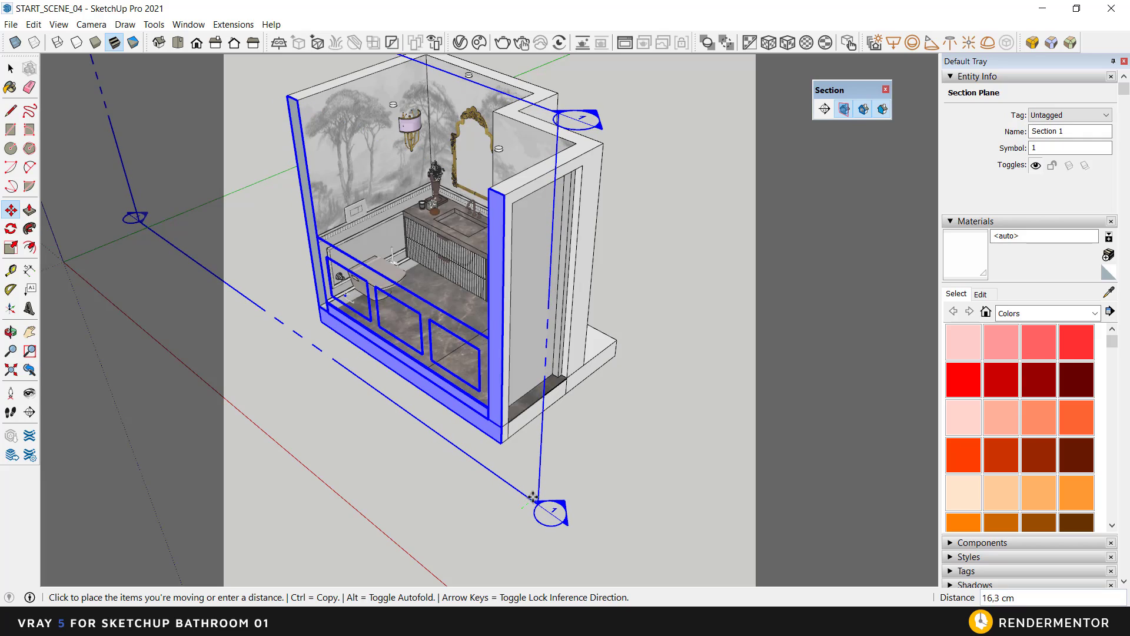
{"action": "left_click", "coordinate": [537, 501]}
{"action": "scroll", "coordinate": [369, 333], "scroll_direction": "up", "scroll_amount": 10}
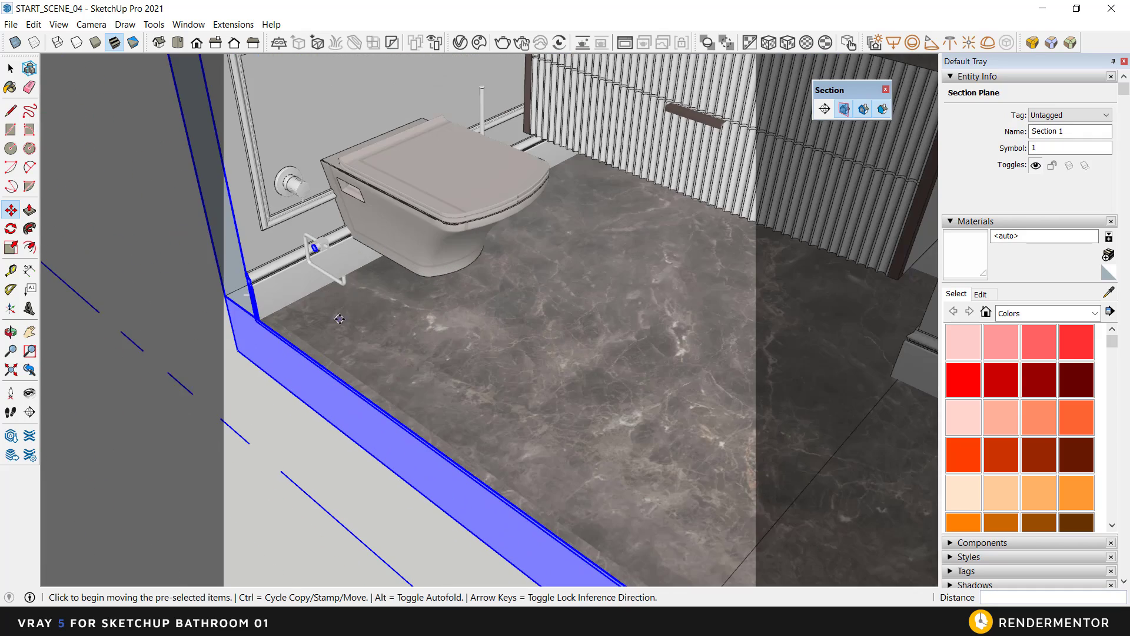
{"action": "middle_click_drag", "start_coordinate": [342, 371], "coordinate": [441, 411]}
{"action": "scroll", "coordinate": [441, 412], "scroll_direction": "up", "scroll_amount": 2}
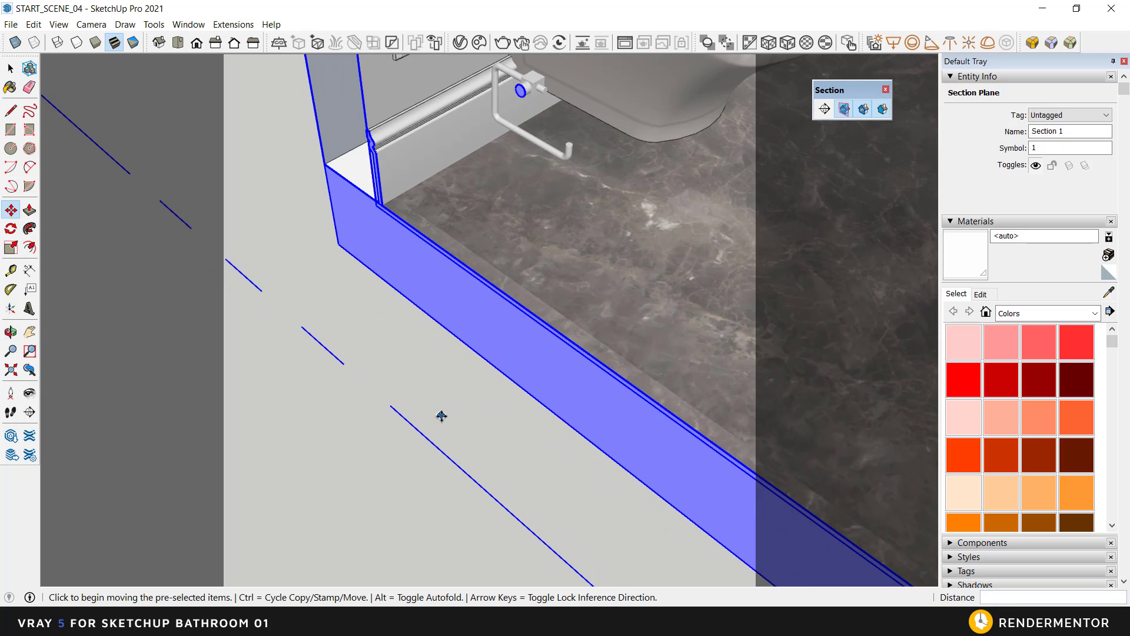
{"action": "left_click", "coordinate": [445, 417]}
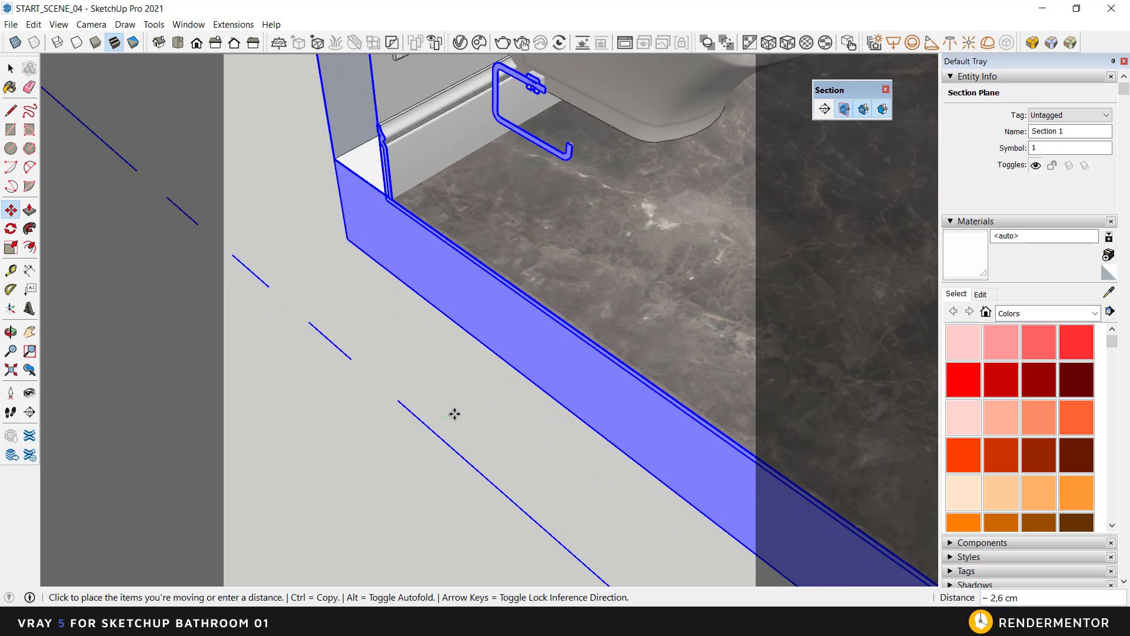
{"action": "left_click", "coordinate": [457, 417]}
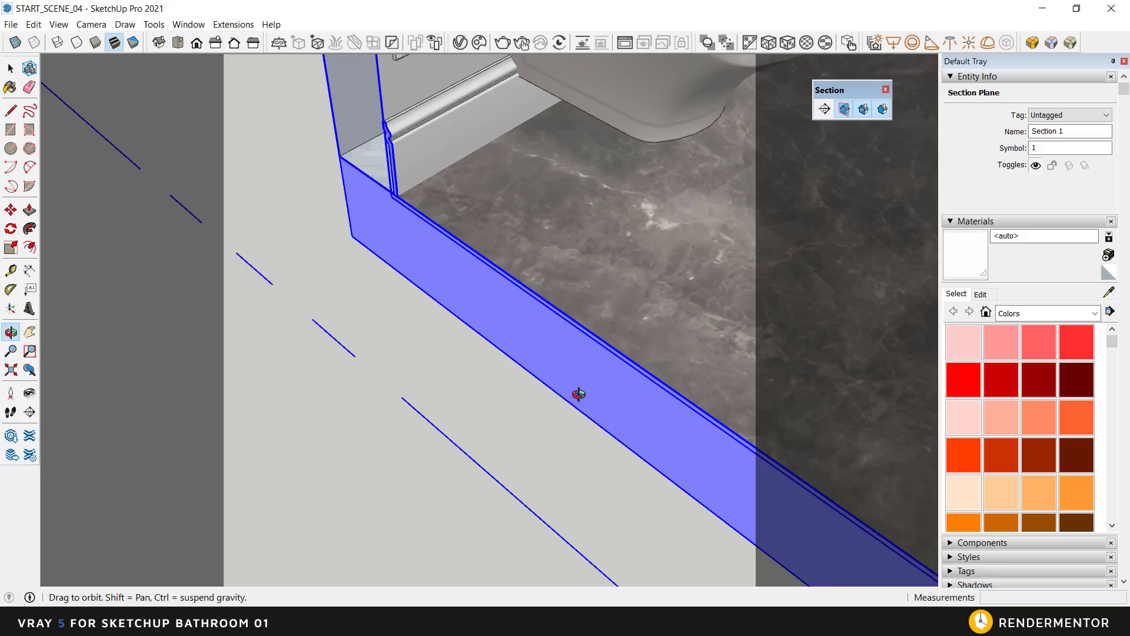
Step: Orbit to a near-front view of the cut-open bathroom
{"action": "middle_click_drag", "start_coordinate": [577, 394], "coordinate": [457, 311]}
{"action": "key", "text": "space"}
{"action": "scroll", "coordinate": [505, 279], "scroll_direction": "down", "scroll_amount": 3}
{"action": "scroll", "coordinate": [505, 279], "scroll_direction": "down", "scroll_amount": 3}
{"action": "middle_click_drag", "start_coordinate": [505, 279], "coordinate": [520, 393]}
Step: Unhide all hidden geometry with Edit > Unhide > All
{"action": "left_click", "coordinate": [33, 24]}
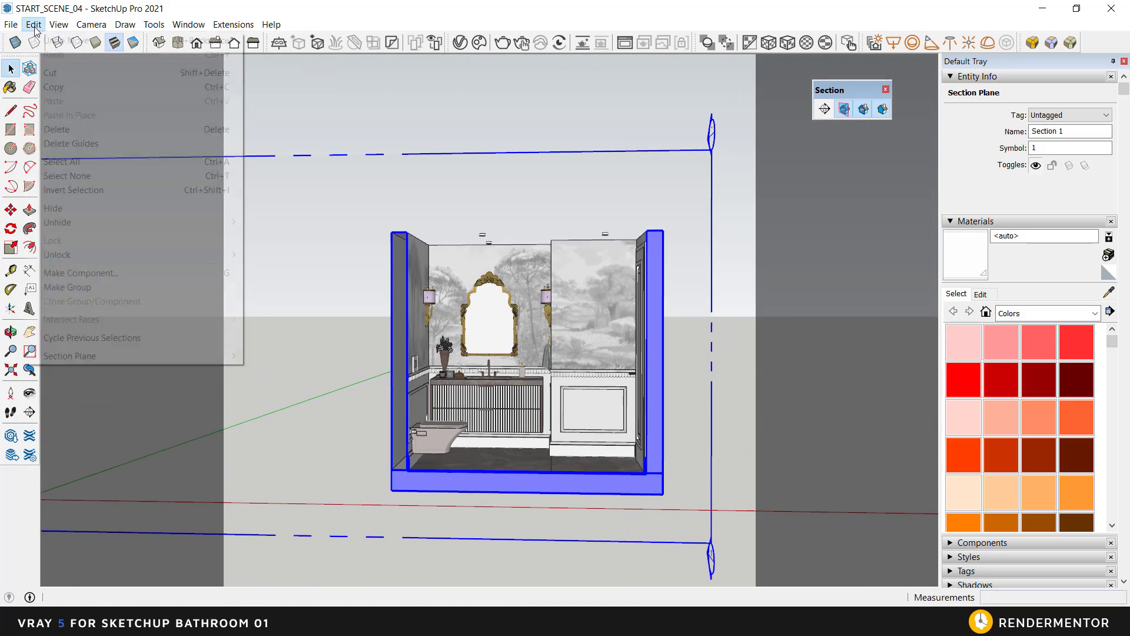
{"action": "mouse_move", "coordinate": [209, 224]}
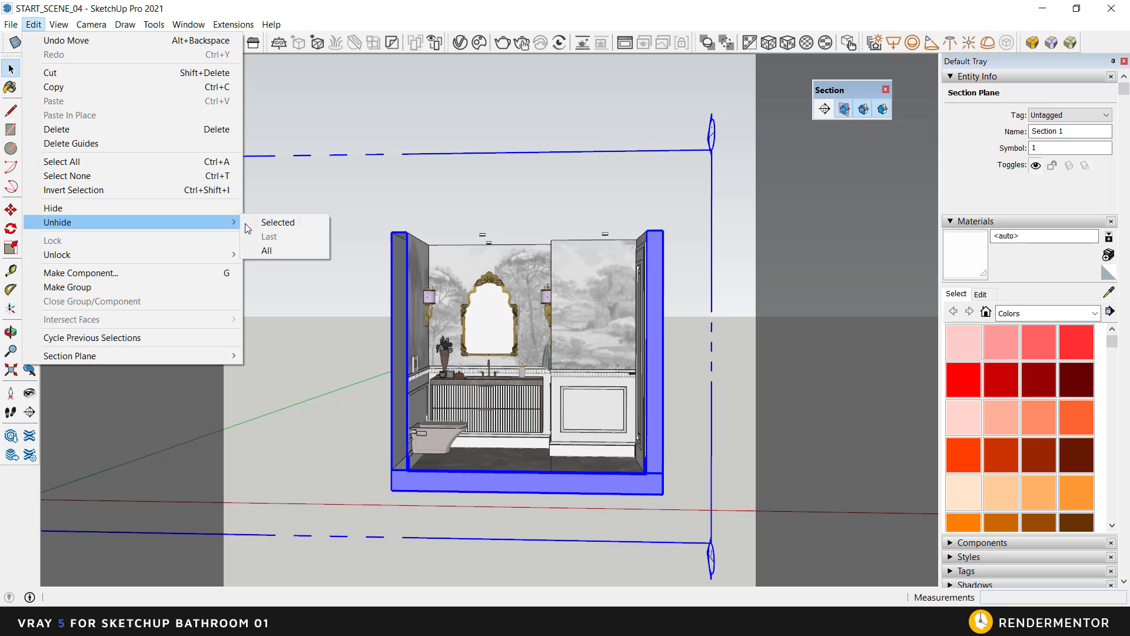
{"action": "left_click", "coordinate": [281, 254]}
{"action": "middle_click_drag", "start_coordinate": [378, 326], "coordinate": [593, 353]}
{"action": "key", "text": "space"}
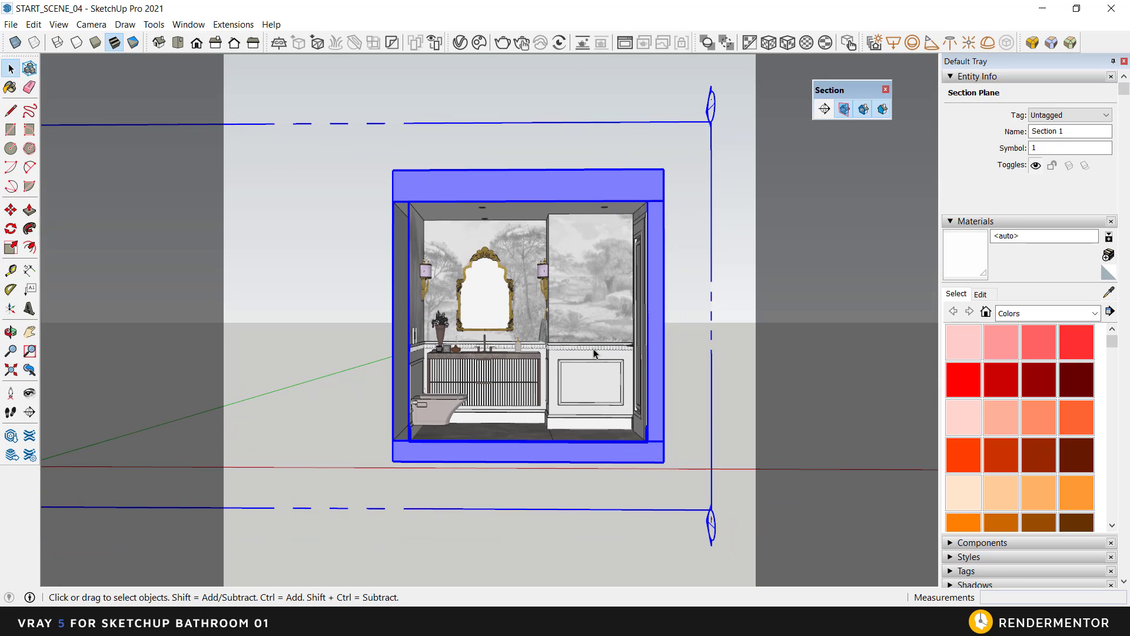
Step: Align the view to Section 1 and pan the room into the centre
{"action": "right_click", "coordinate": [480, 142]}
{"action": "left_click", "coordinate": [536, 245]}
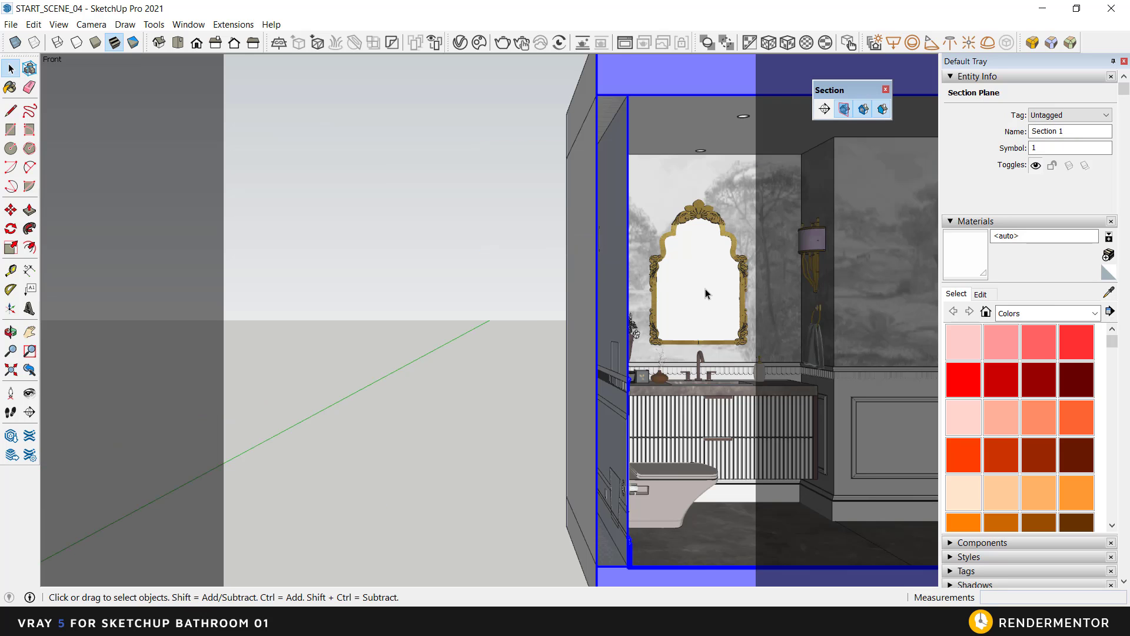
{"action": "middle_click_drag", "start_coordinate": [709, 291], "coordinate": [450, 297], "text": "shift"}
{"action": "key", "text": "space"}
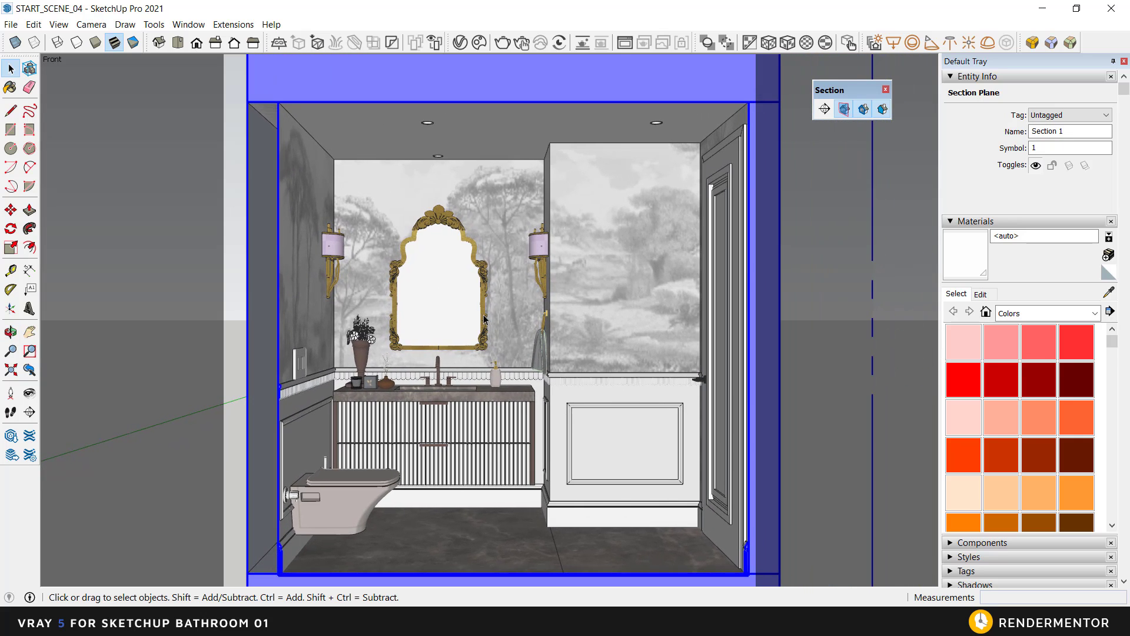
Step: Zoom and pan to frame the mirror, vanity, toilet and doorway head-on
{"action": "middle_click_drag", "start_coordinate": [578, 363], "coordinate": [581, 354], "text": "shift"}
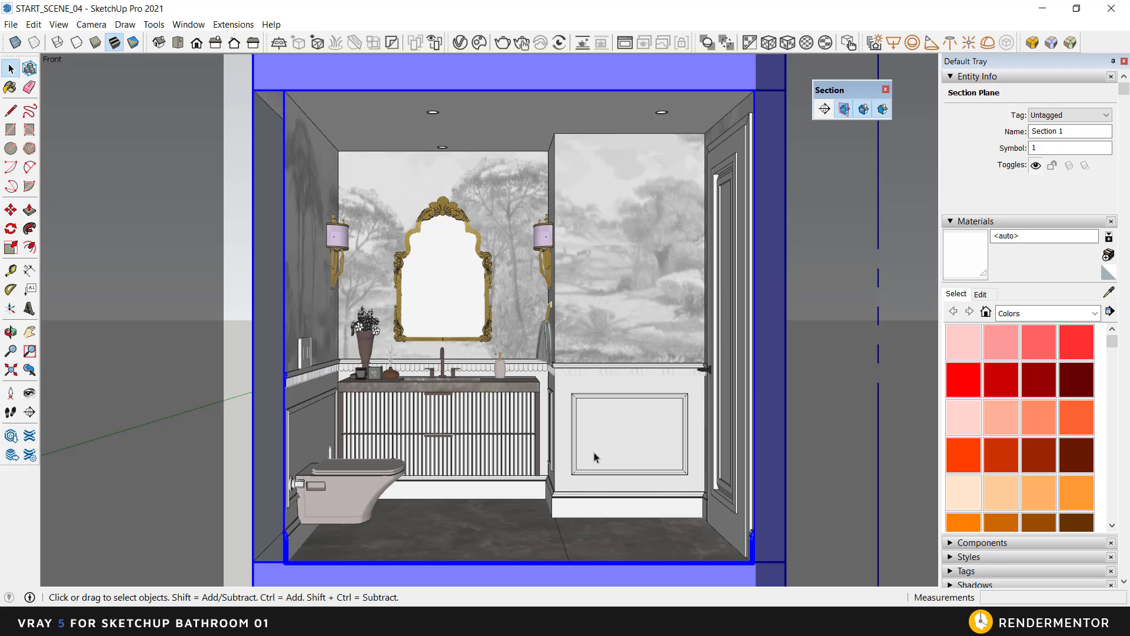
{"action": "left_click", "coordinate": [10, 351]}
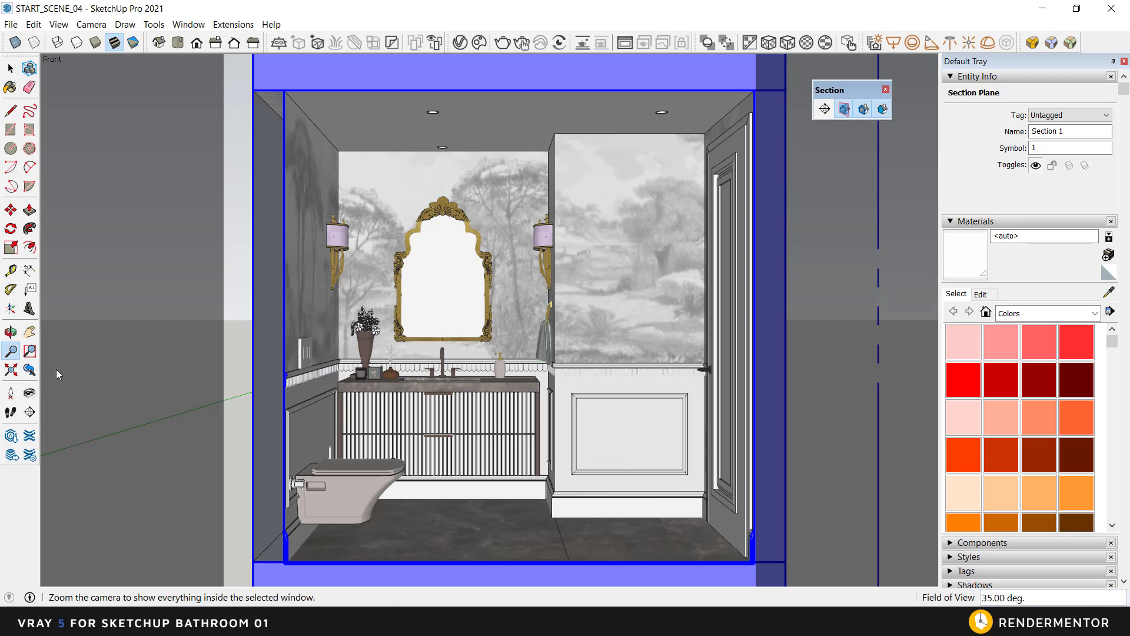
{"action": "left_click_drag", "start_coordinate": [676, 482], "coordinate": [645, 433]}
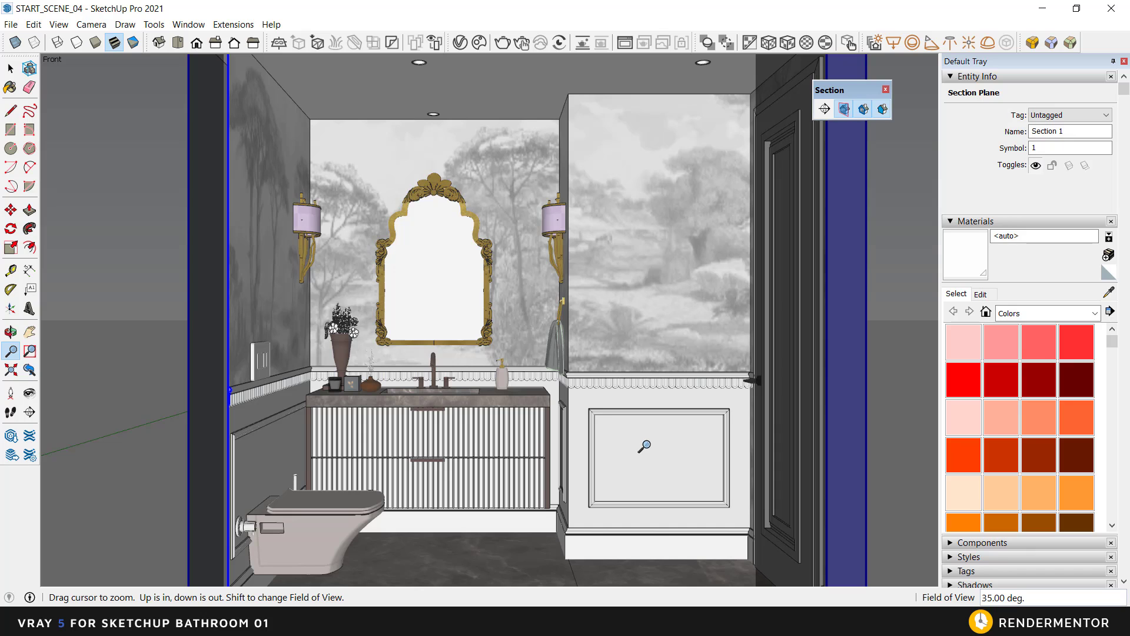
{"action": "middle_click_drag", "start_coordinate": [646, 442], "coordinate": [646, 432], "text": "shift"}
{"action": "left_click_drag", "start_coordinate": [644, 435], "coordinate": [643, 431]}
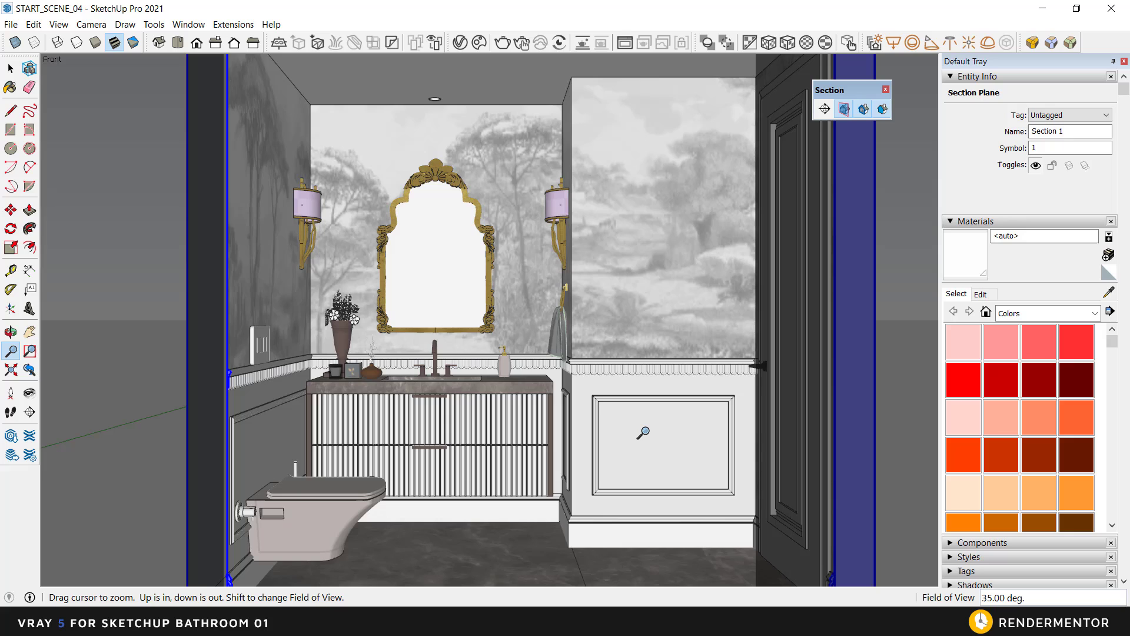
{"action": "middle_click_drag", "start_coordinate": [668, 454], "coordinate": [671, 457], "text": "shift"}
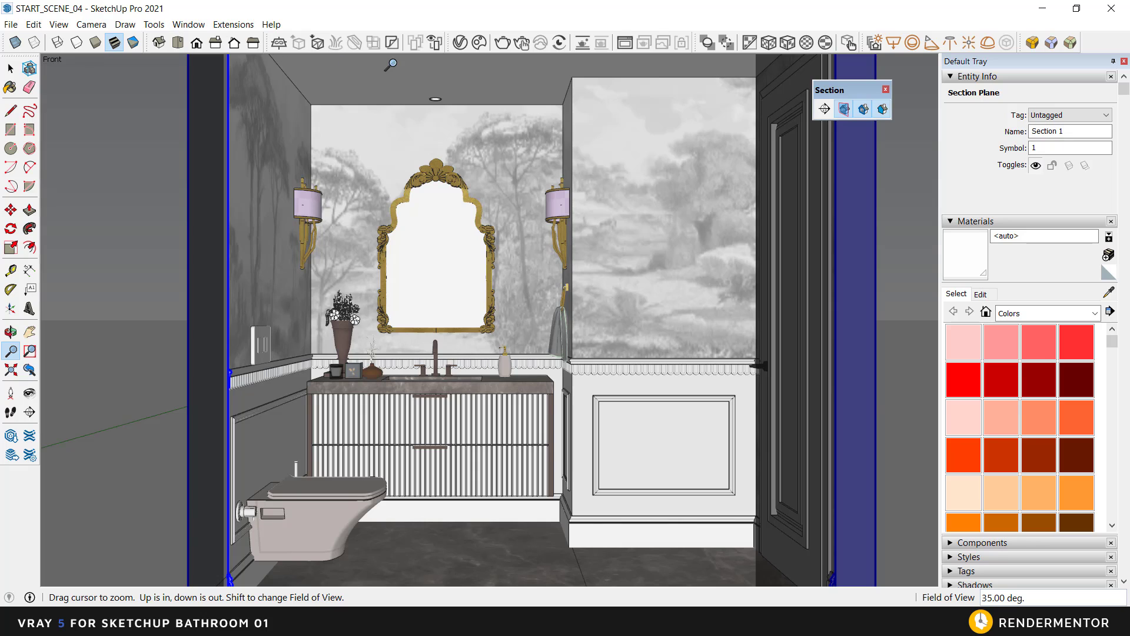
Step: Set the camera to Two-Point Perspective so vertical lines stay straight
{"action": "left_click", "coordinate": [89, 25]}
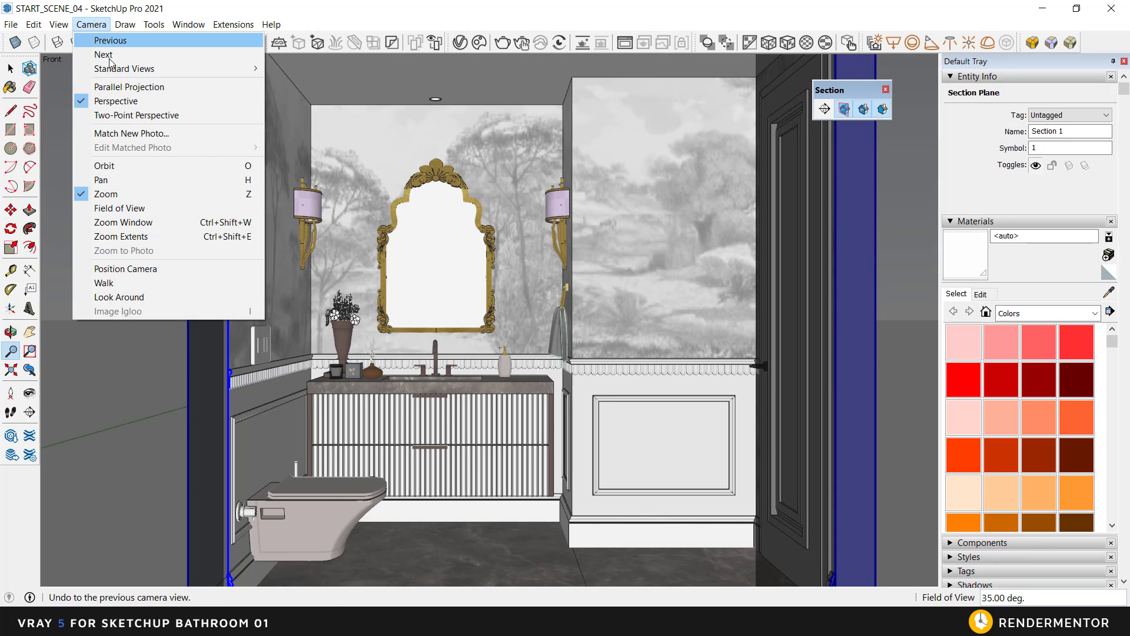
{"action": "left_click", "coordinate": [121, 114]}
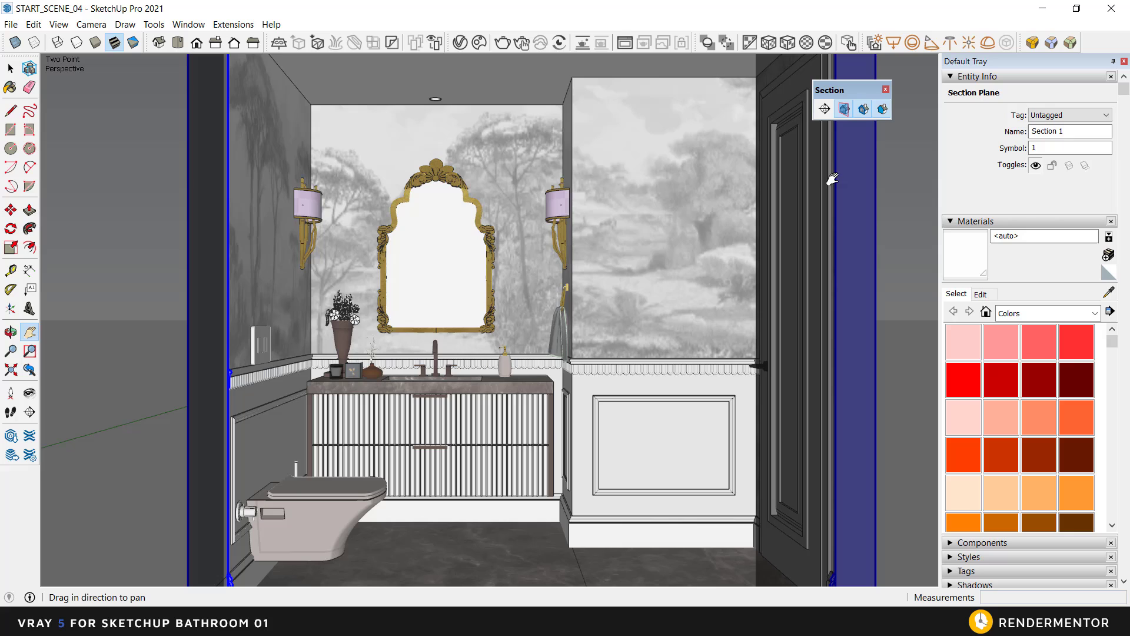
Step: Turn off Display Section Planes, then add the current view as Scene 1
{"action": "left_click", "coordinate": [844, 109]}
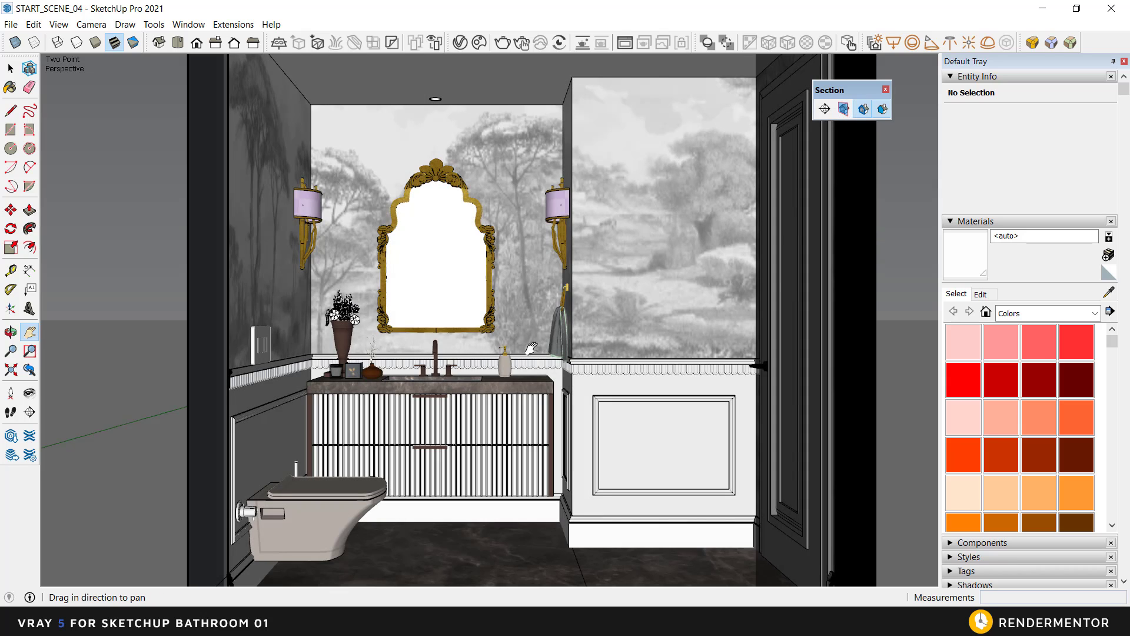
{"action": "left_click", "coordinate": [73, 28]}
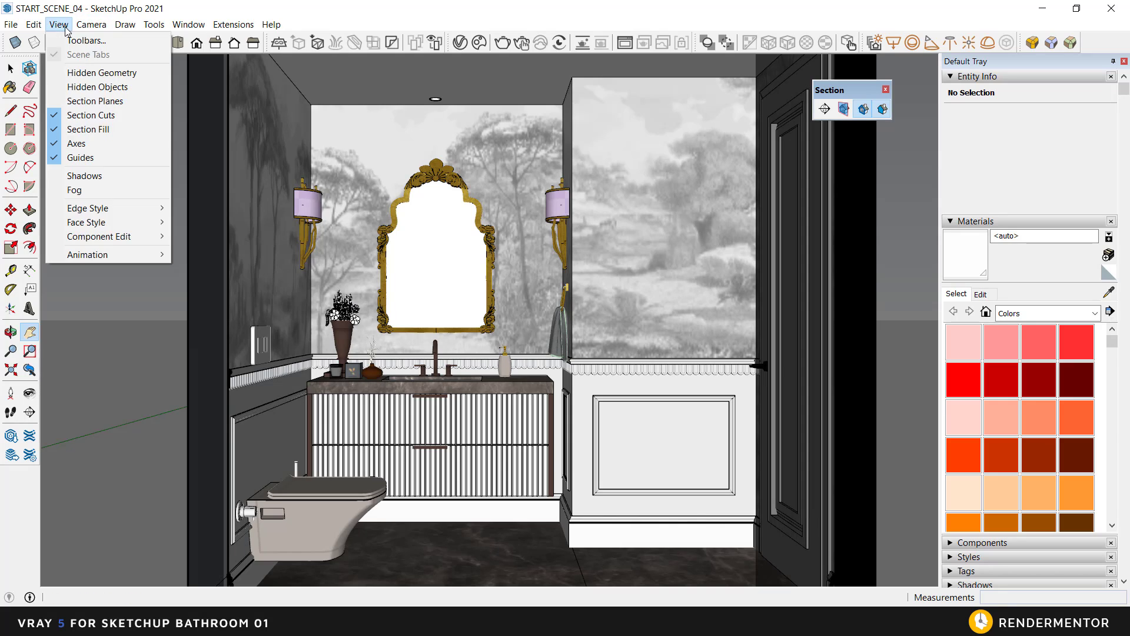
{"action": "mouse_move", "coordinate": [66, 28]}
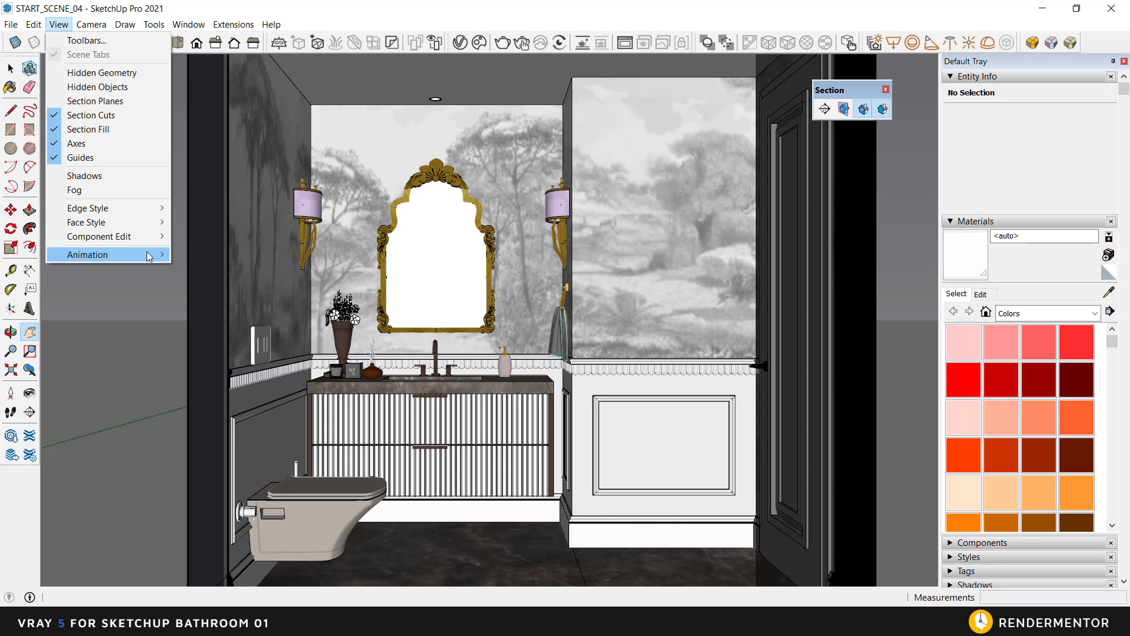
{"action": "key", "text": "Escape"}
{"action": "key", "text": "Escape"}
{"action": "left_click", "coordinate": [63, 24]}
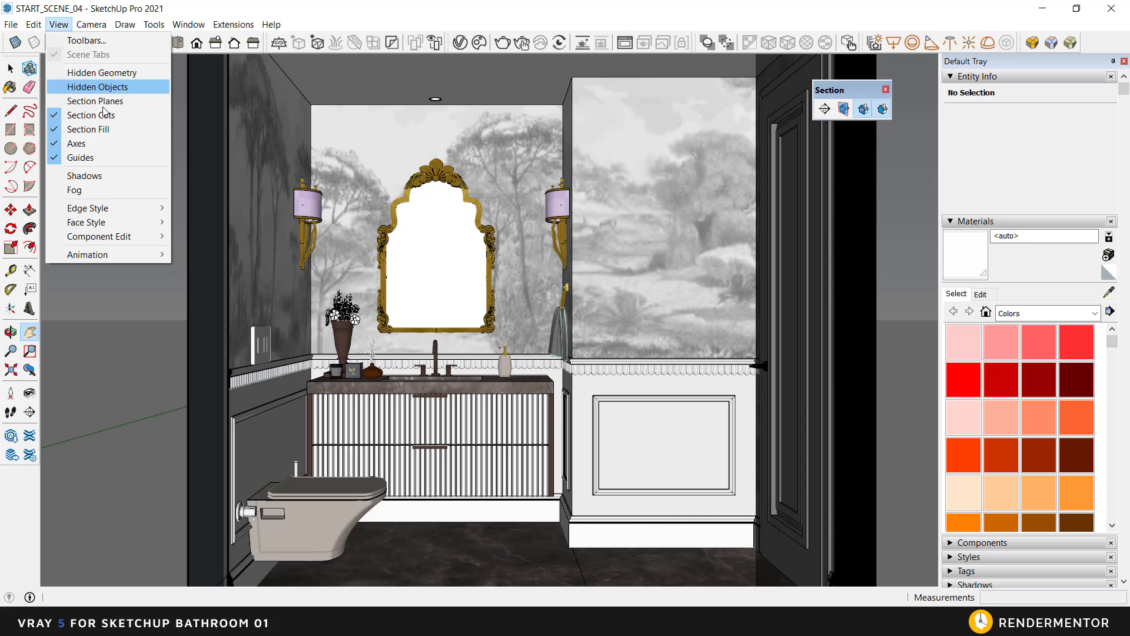
{"action": "mouse_move", "coordinate": [100, 254]}
{"action": "left_click", "coordinate": [194, 257]}
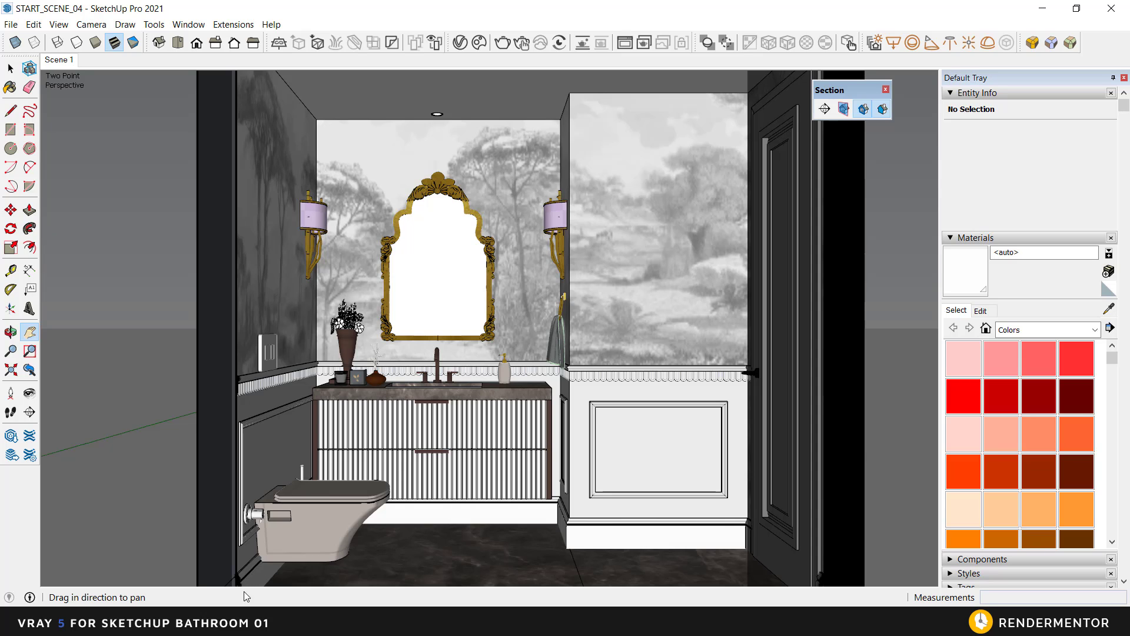
Step: Orbit, zoom and nudge the camera to recentre the vanity, mirror, toilet and door
{"action": "scroll", "coordinate": [241, 568], "scroll_direction": "up", "scroll_amount": 4}
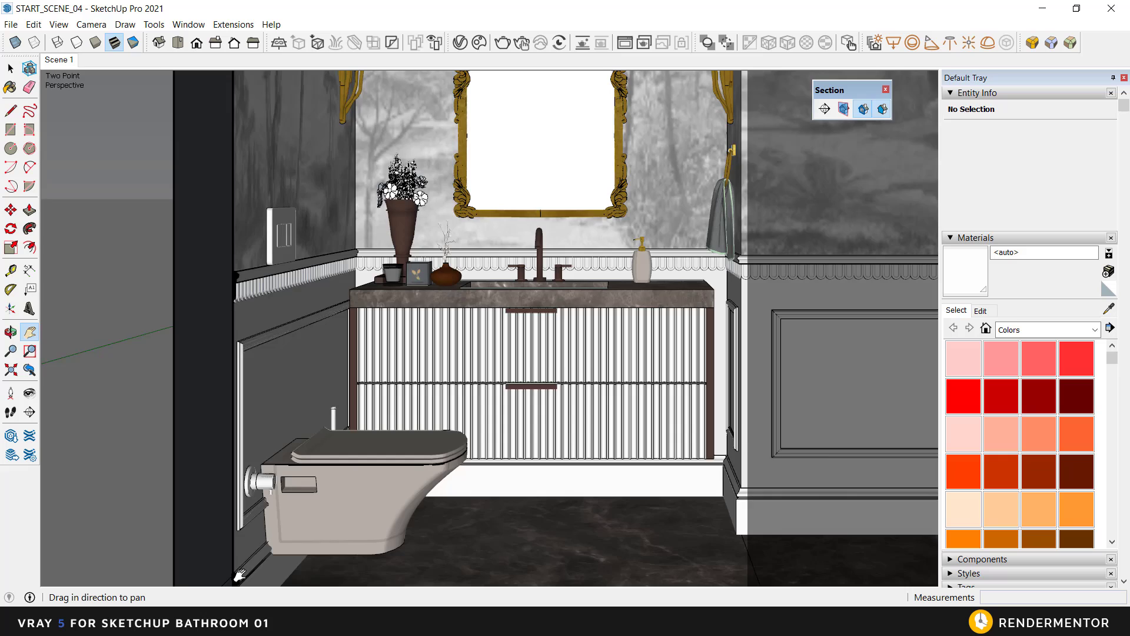
{"action": "scroll", "coordinate": [282, 524], "scroll_direction": "down", "scroll_amount": 6}
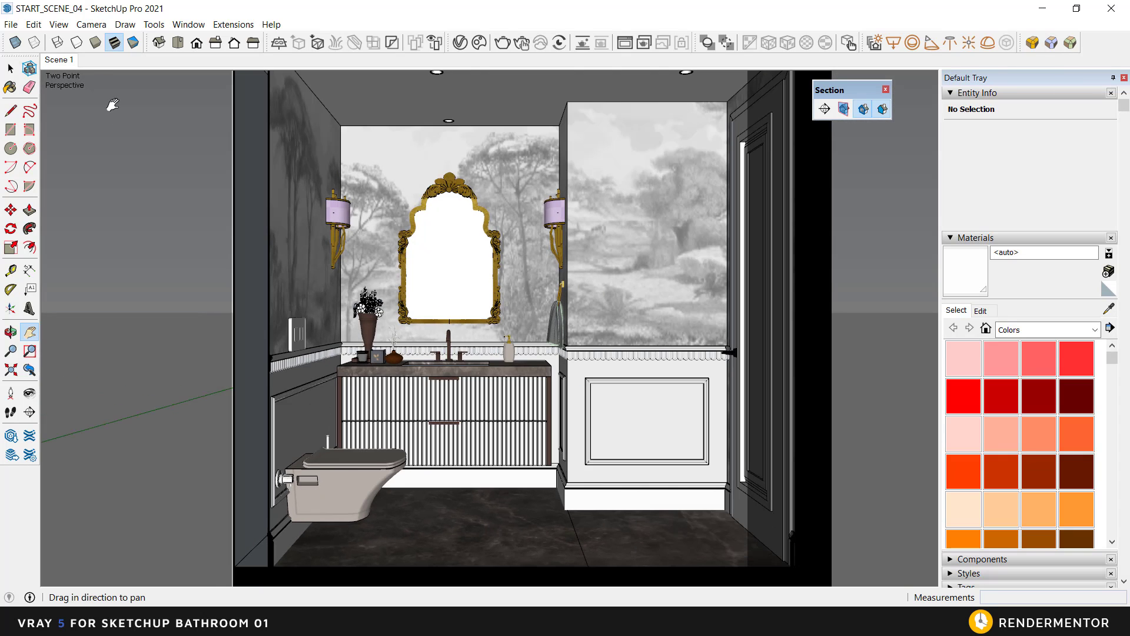
{"action": "scroll", "coordinate": [196, 191], "scroll_direction": "up", "scroll_amount": 1}
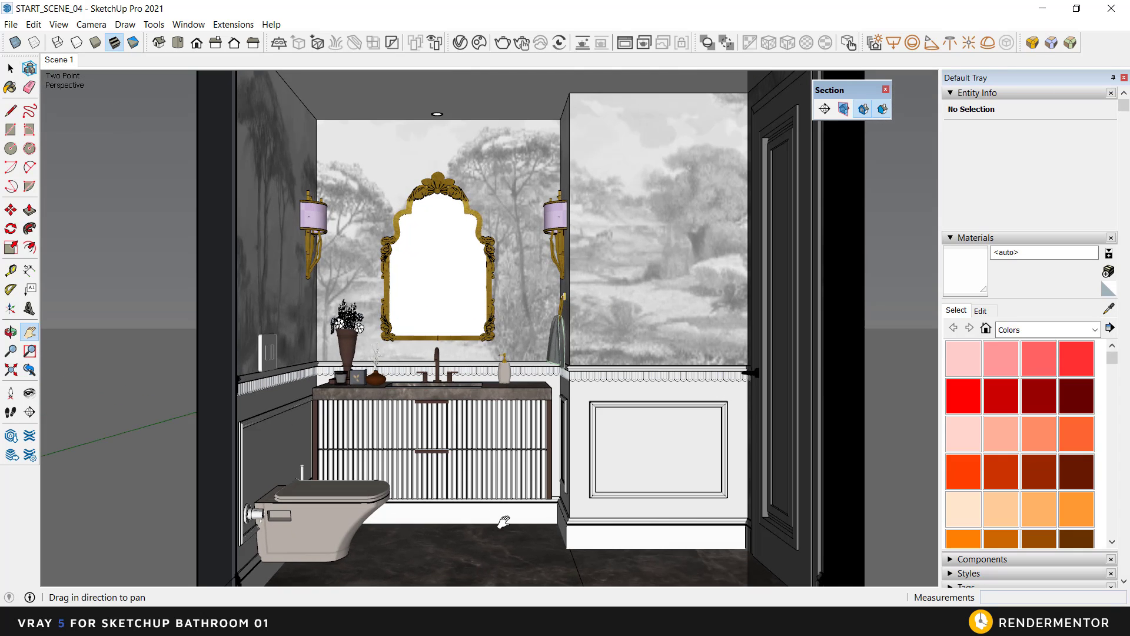
{"action": "key", "text": "o"}
{"action": "left_click_drag", "start_coordinate": [546, 524], "coordinate": [543, 524], "text": "shift"}
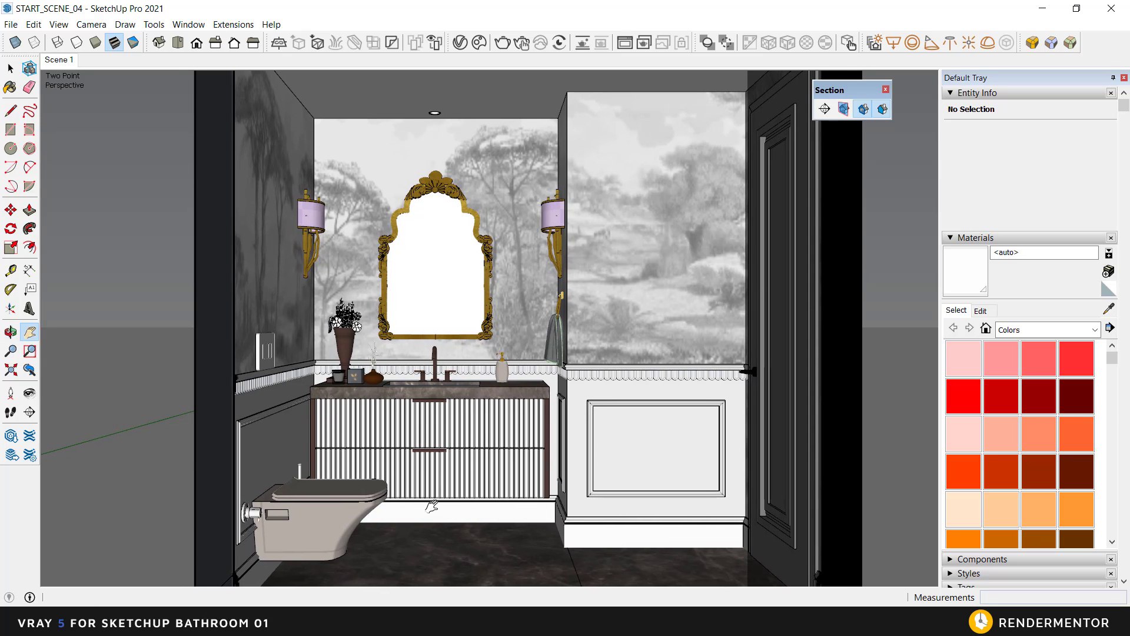
{"action": "left_click", "coordinate": [10, 352]}
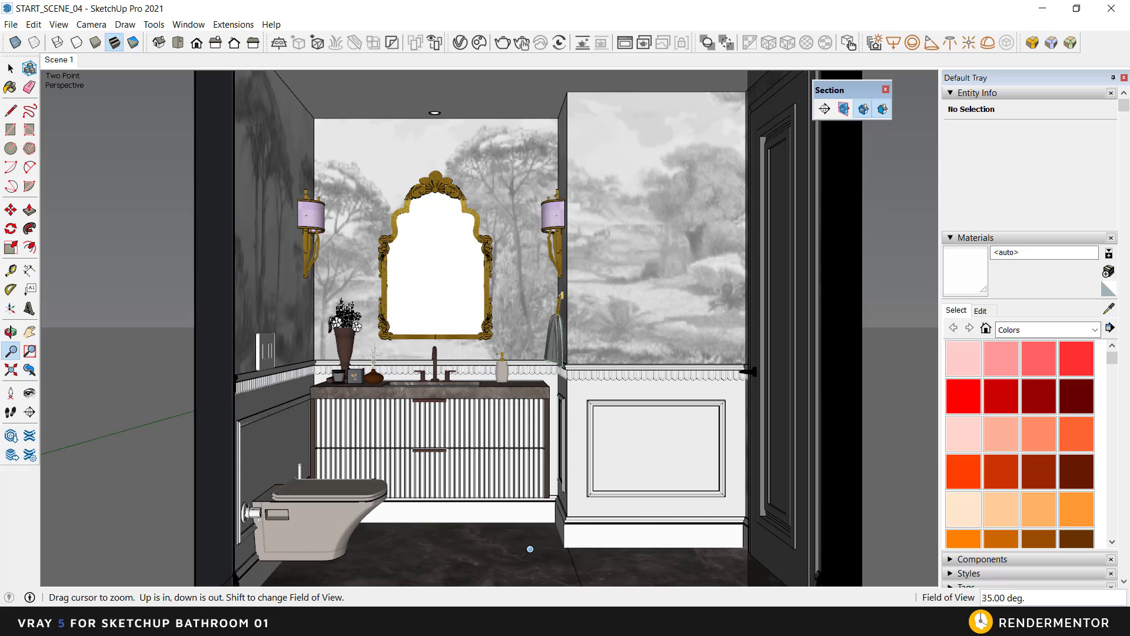
{"action": "left_click_drag", "start_coordinate": [529, 547], "coordinate": [531, 542]}
{"action": "middle_click_drag", "start_coordinate": [590, 543], "coordinate": [638, 524], "text": "shift"}
{"action": "key", "text": "z"}
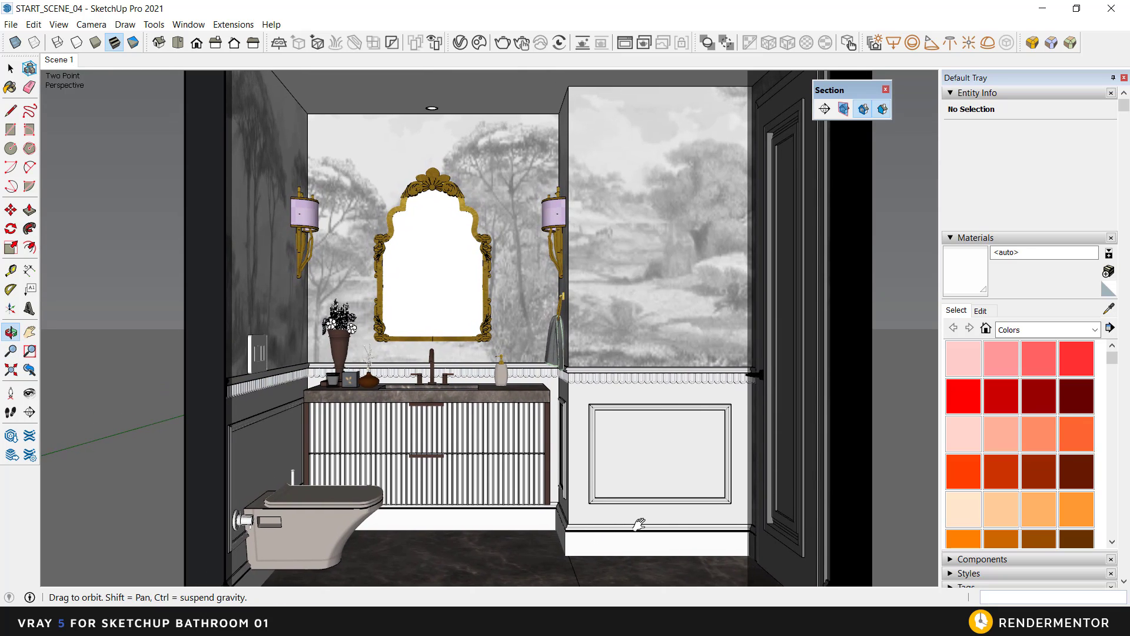
{"action": "scroll", "coordinate": [639, 524], "scroll_direction": "up", "scroll_amount": 3}
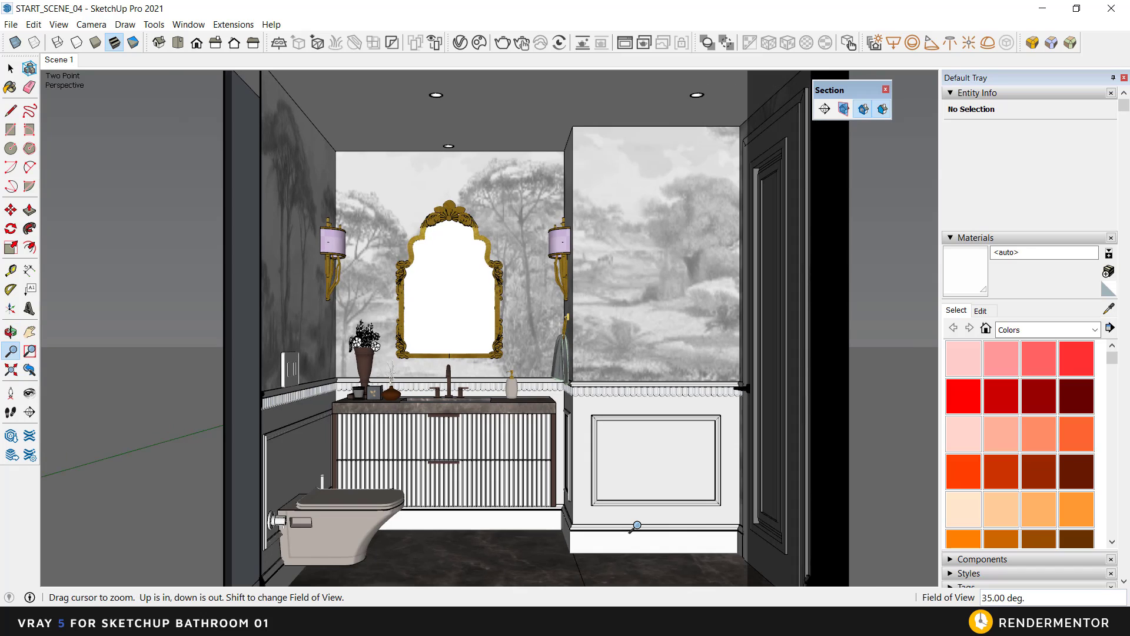
{"action": "middle_click_drag", "start_coordinate": [638, 518], "coordinate": [622, 502], "text": "shift"}
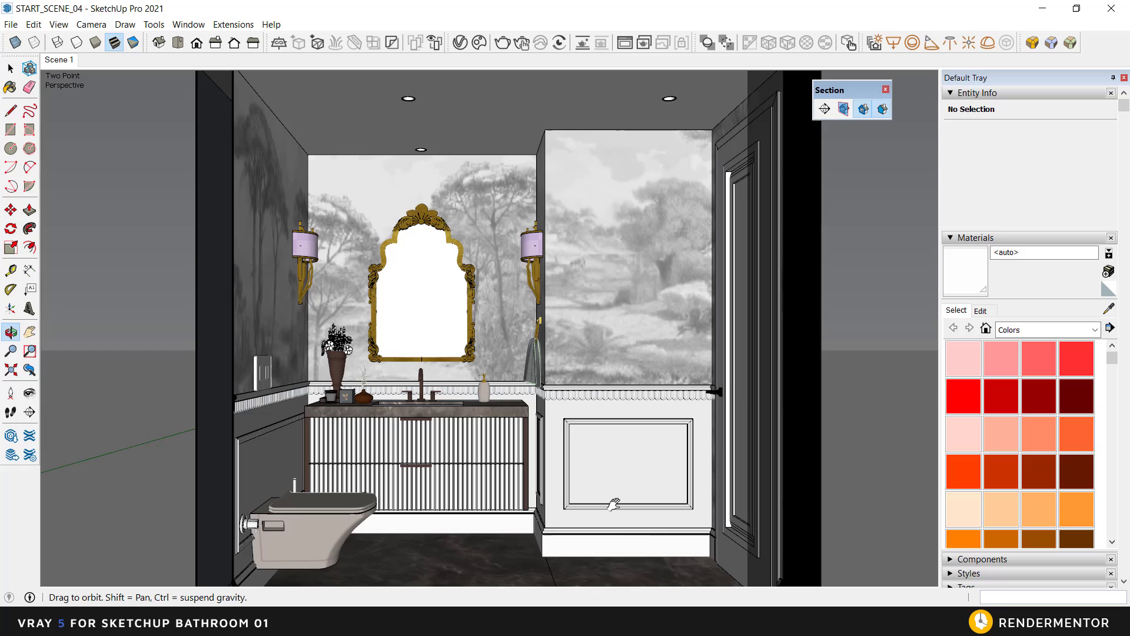
{"action": "middle_click_drag", "start_coordinate": [614, 503], "coordinate": [623, 506], "text": "shift"}
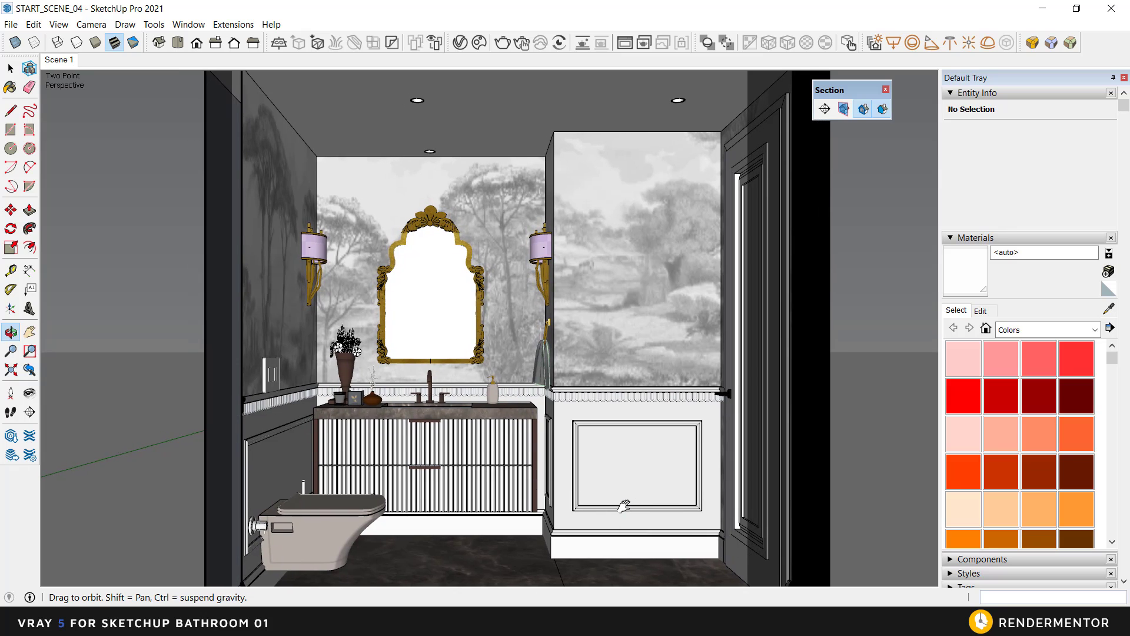
Step: Recall the Scene 1 camera and make small orbit and zoom corrections to the framing
{"action": "left_click", "coordinate": [66, 60]}
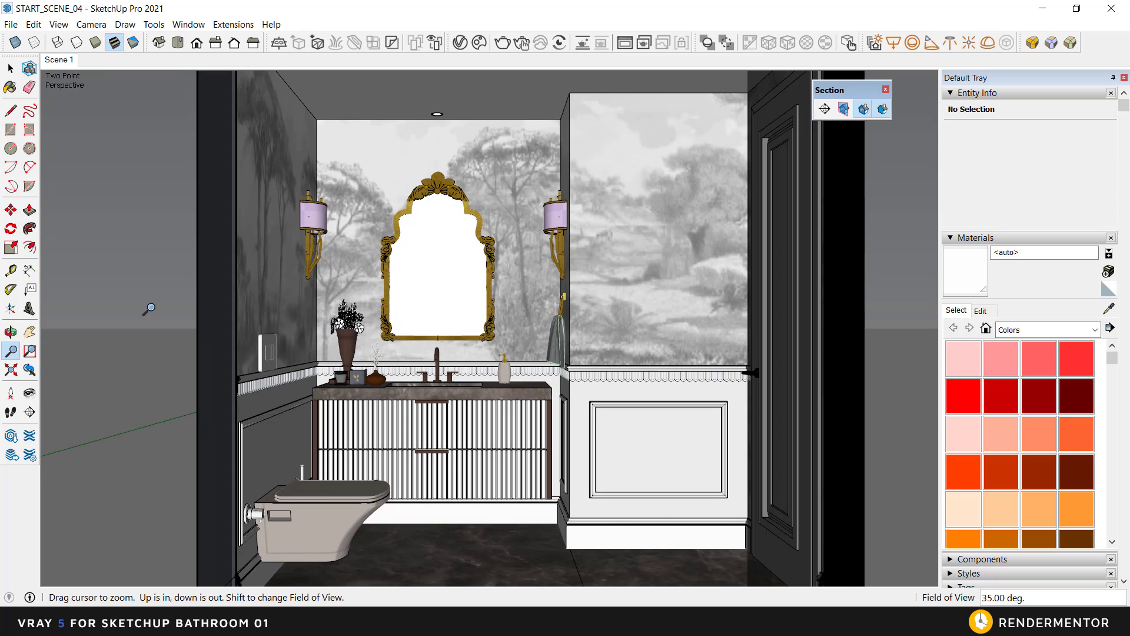
{"action": "left_click", "coordinate": [10, 69]}
{"action": "key", "text": "o"}
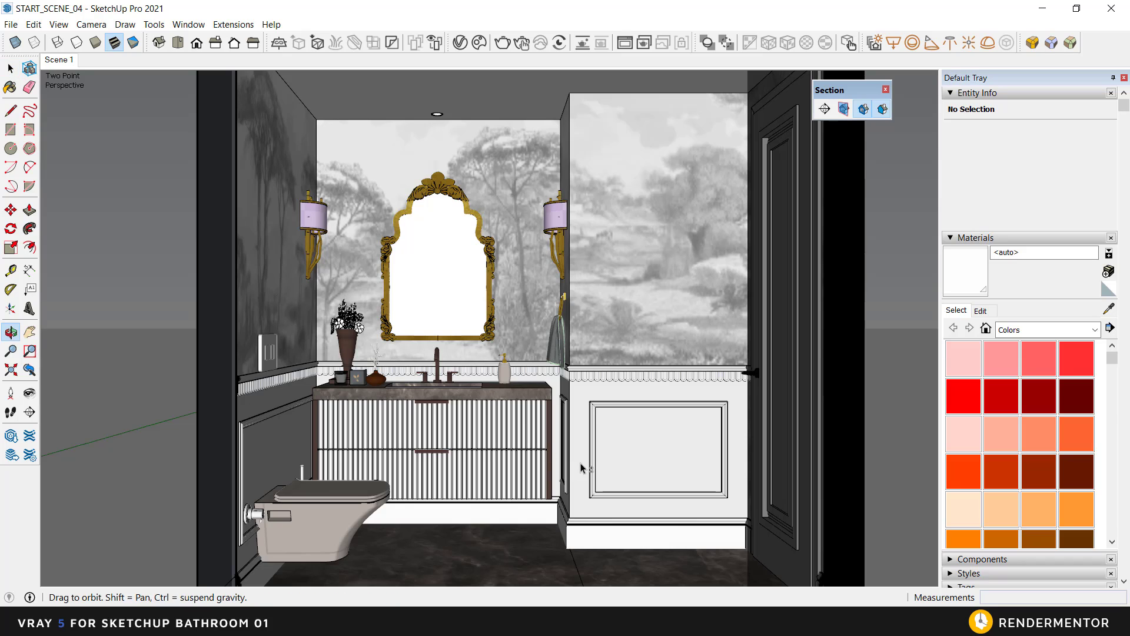
{"action": "mouse_move", "coordinate": [582, 468]}
{"action": "middle_mouse_down", "text": "shift"}
{"action": "mouse_move", "coordinate": [596, 466]}
{"action": "mouse_move", "coordinate": [587, 462]}
{"action": "middle_mouse_up", "text": "shift"}
{"action": "key", "text": "space"}
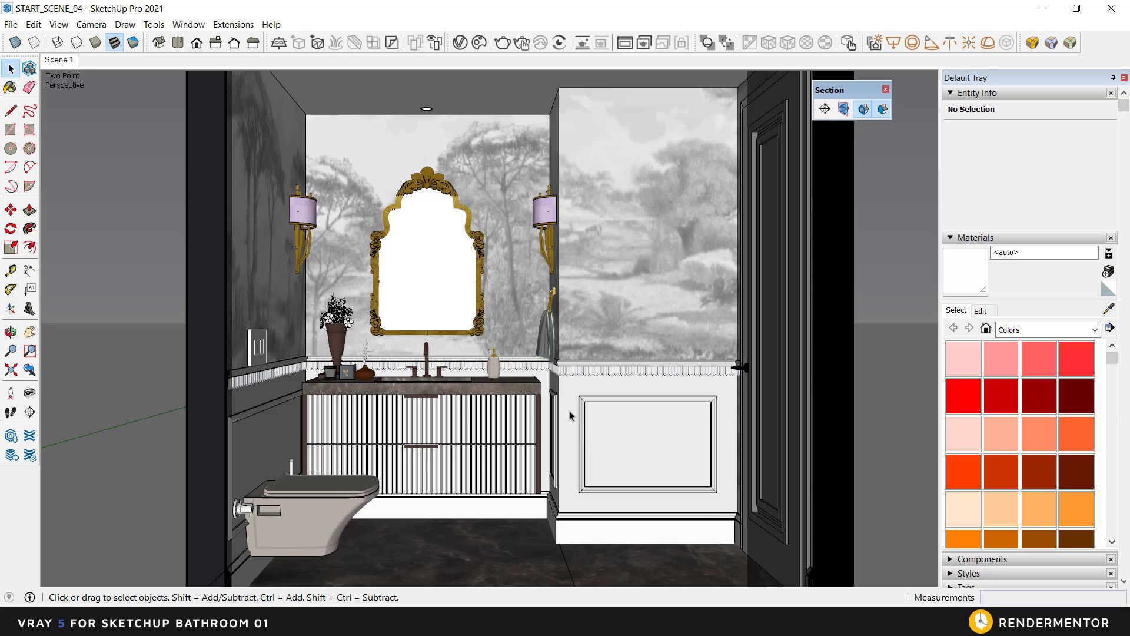
{"action": "key", "text": "o"}
{"action": "left_click_drag", "start_coordinate": [570, 416], "coordinate": [572, 412], "text": "shift"}
{"action": "key", "text": "space"}
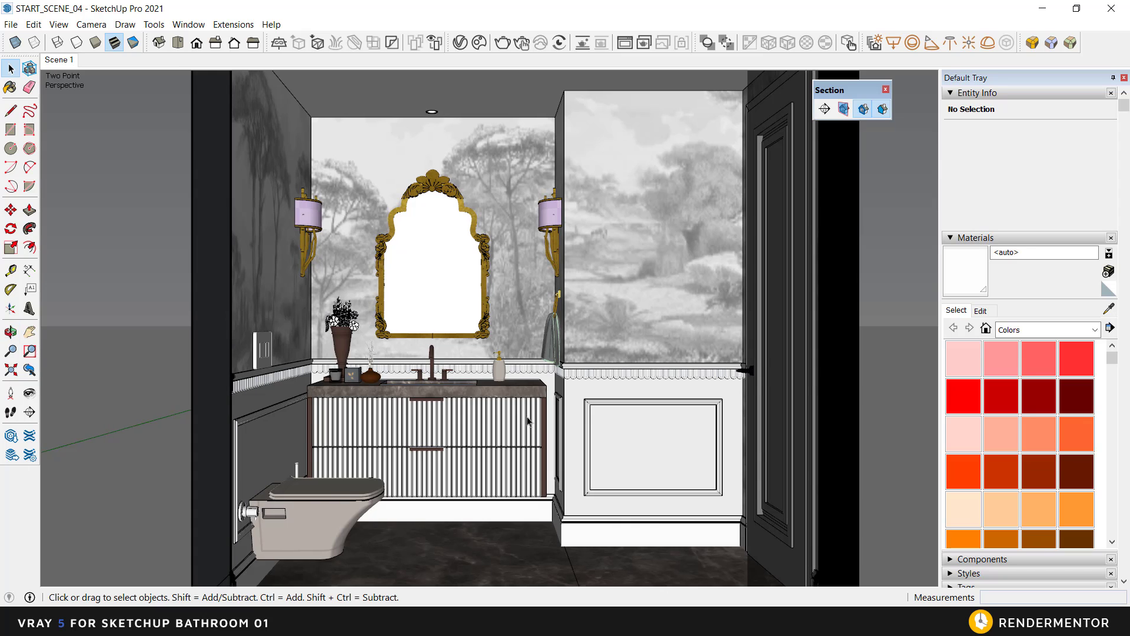
{"action": "left_click", "coordinate": [11, 351]}
{"action": "scroll", "coordinate": [598, 443], "scroll_direction": "up", "scroll_amount": 2}
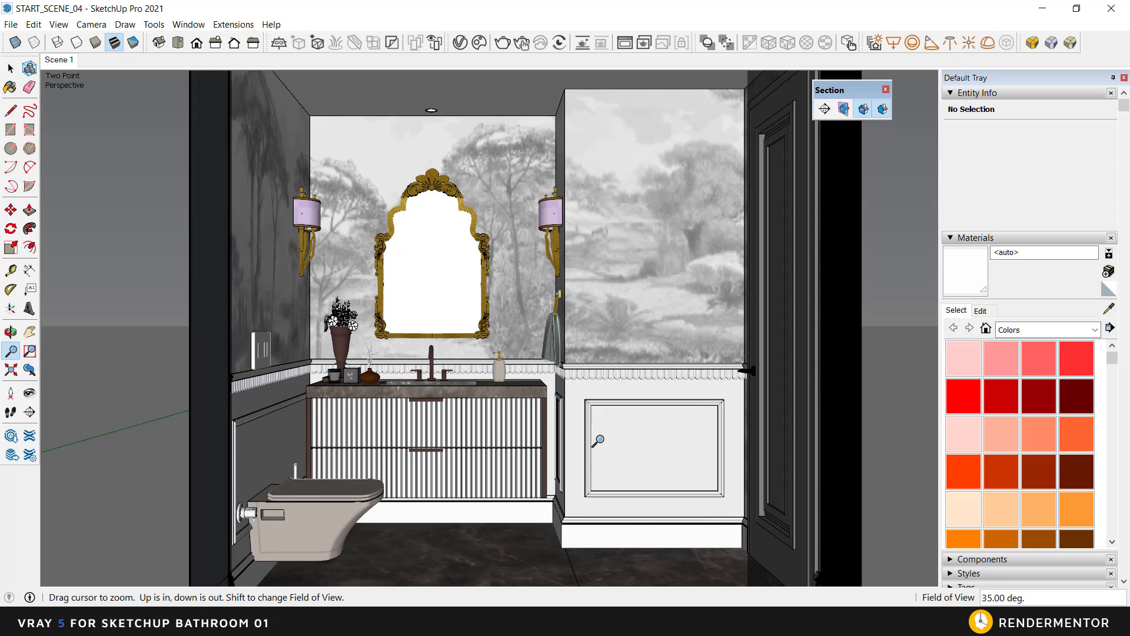
{"action": "key", "text": "o"}
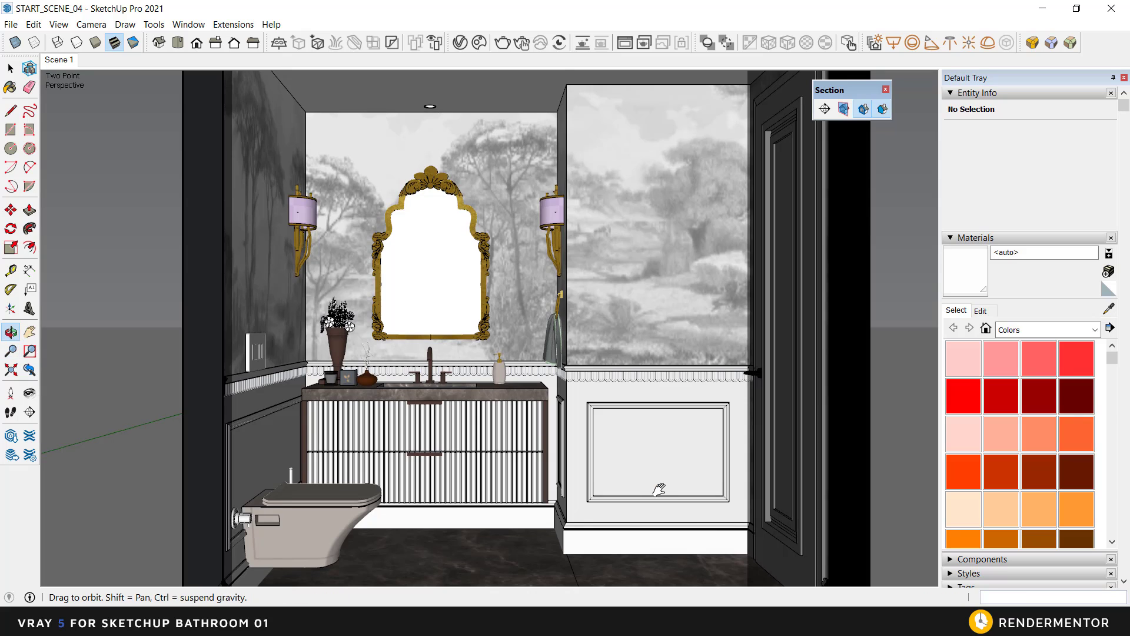
{"action": "key", "text": "z"}
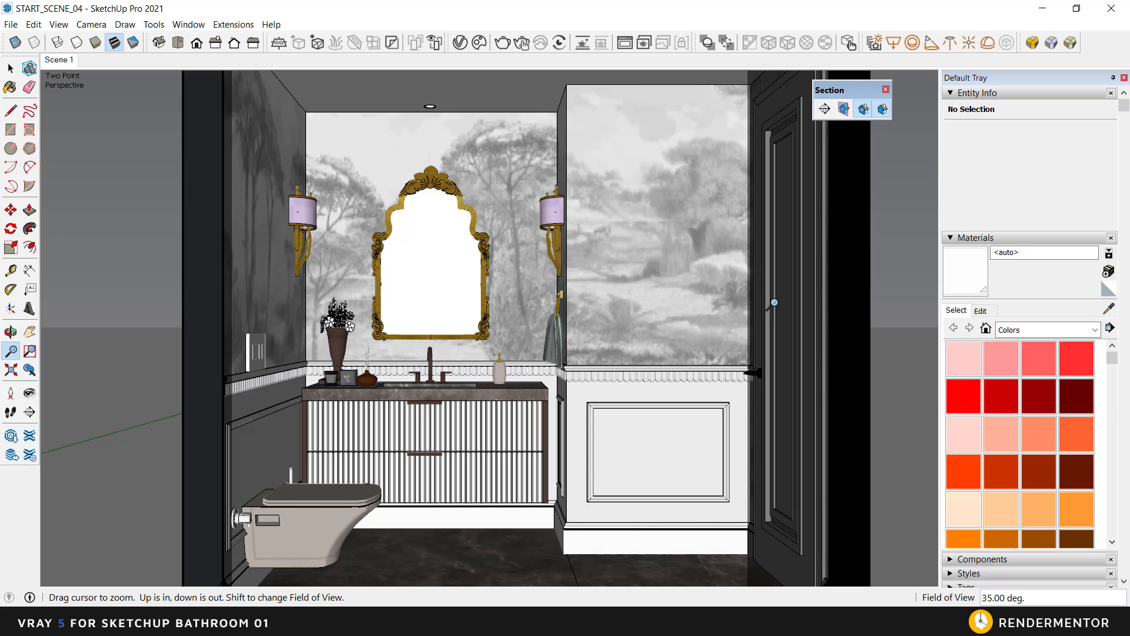
Step: Update Scene 1 from its tab's context menu to store the new framing
{"action": "right_click", "coordinate": [59, 61]}
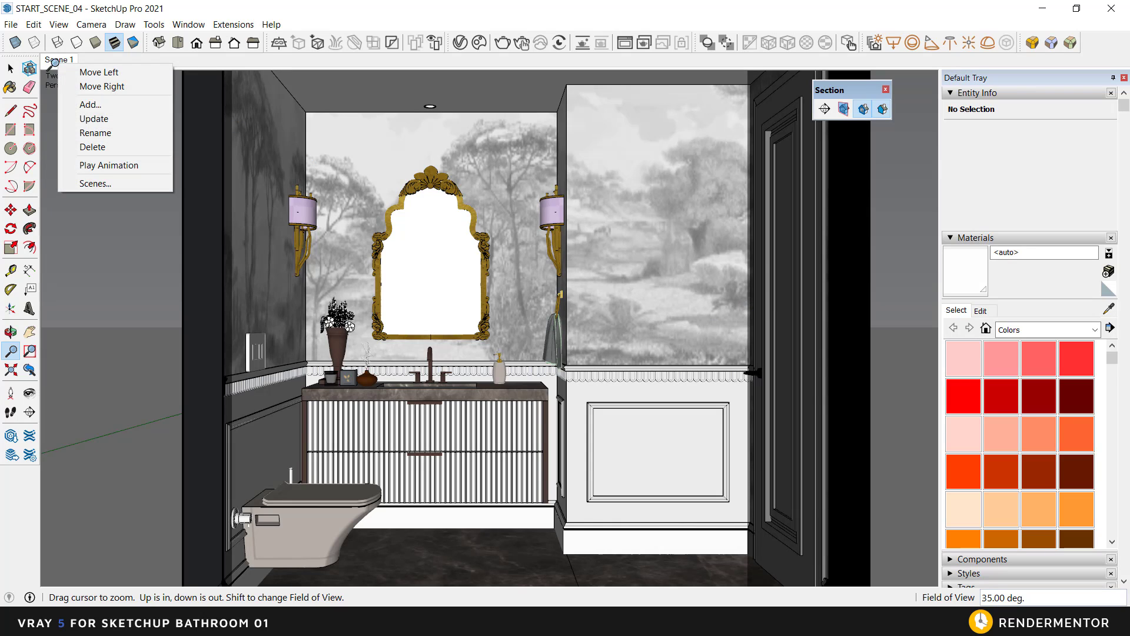
{"action": "left_click", "coordinate": [94, 118]}
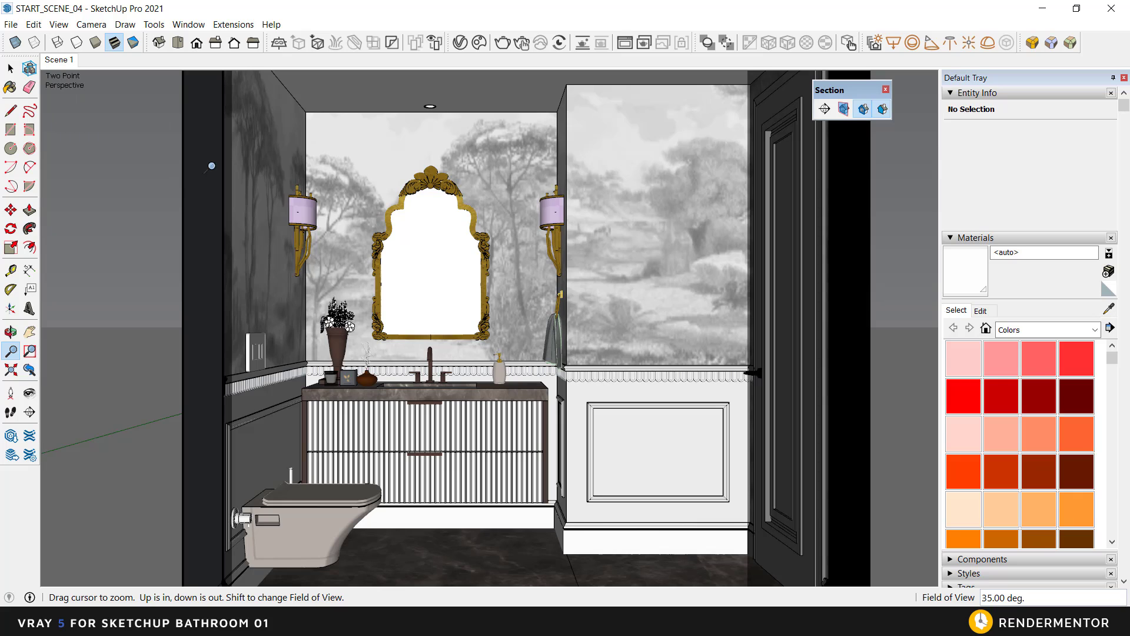
{"action": "left_click", "coordinate": [11, 69]}
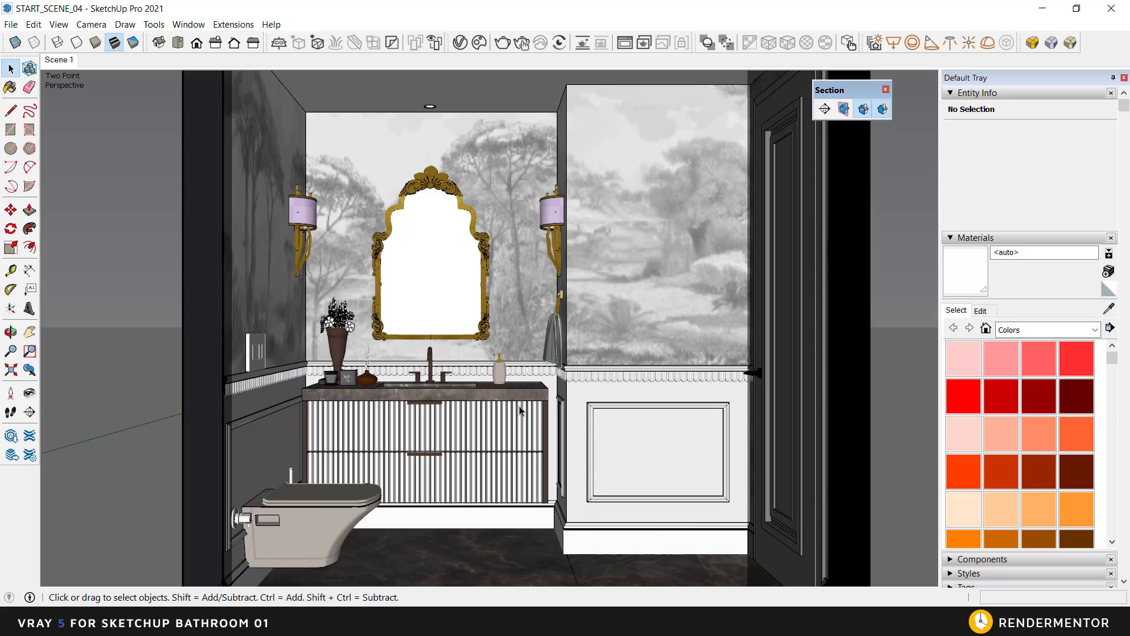
Step: Set the camera field of view to 65 degrees and zoom in toward the vanity
{"action": "left_click", "coordinate": [16, 351]}
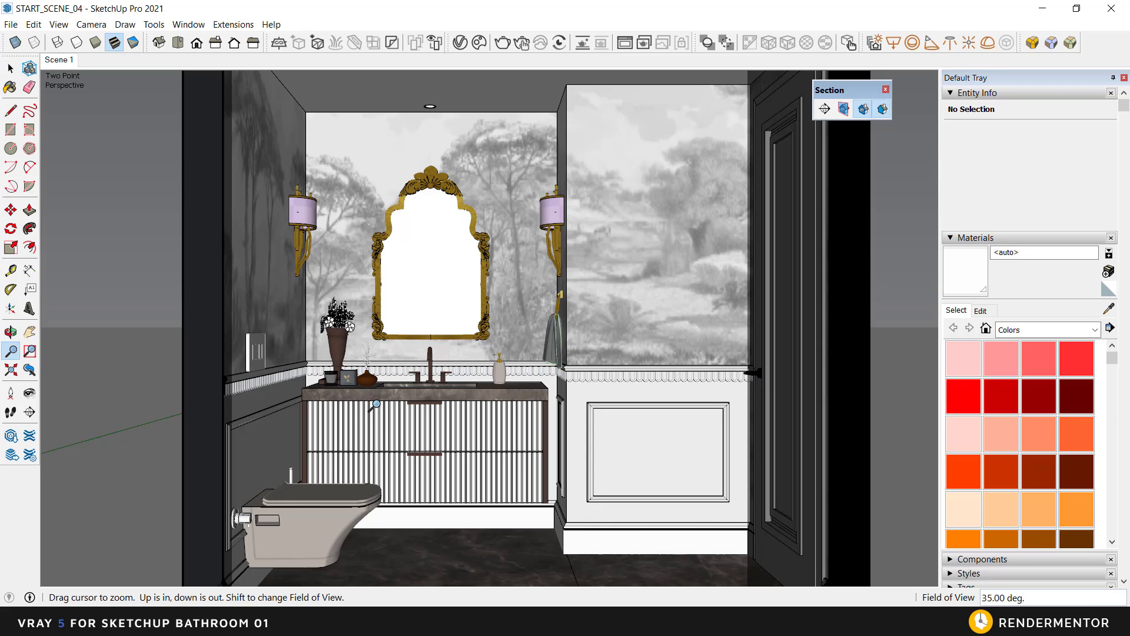
{"action": "type", "text": "65"}
{"action": "key", "text": "Return"}
{"action": "left_click_drag", "start_coordinate": [654, 415], "coordinate": [498, 252]}
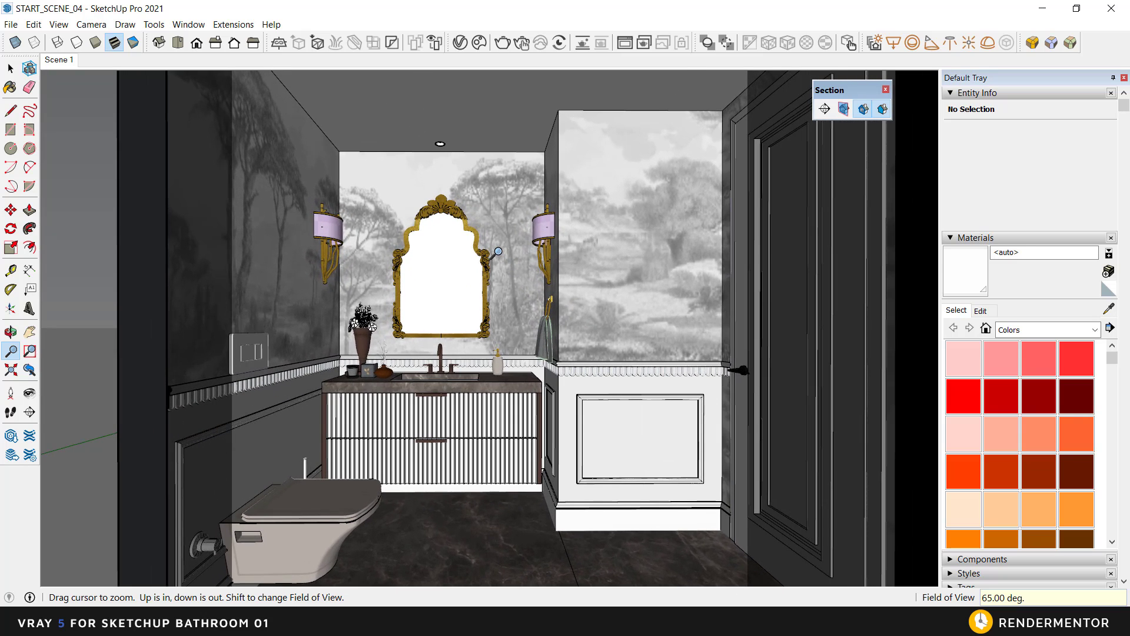
{"action": "scroll", "coordinate": [518, 273], "scroll_direction": "up", "scroll_amount": 1}
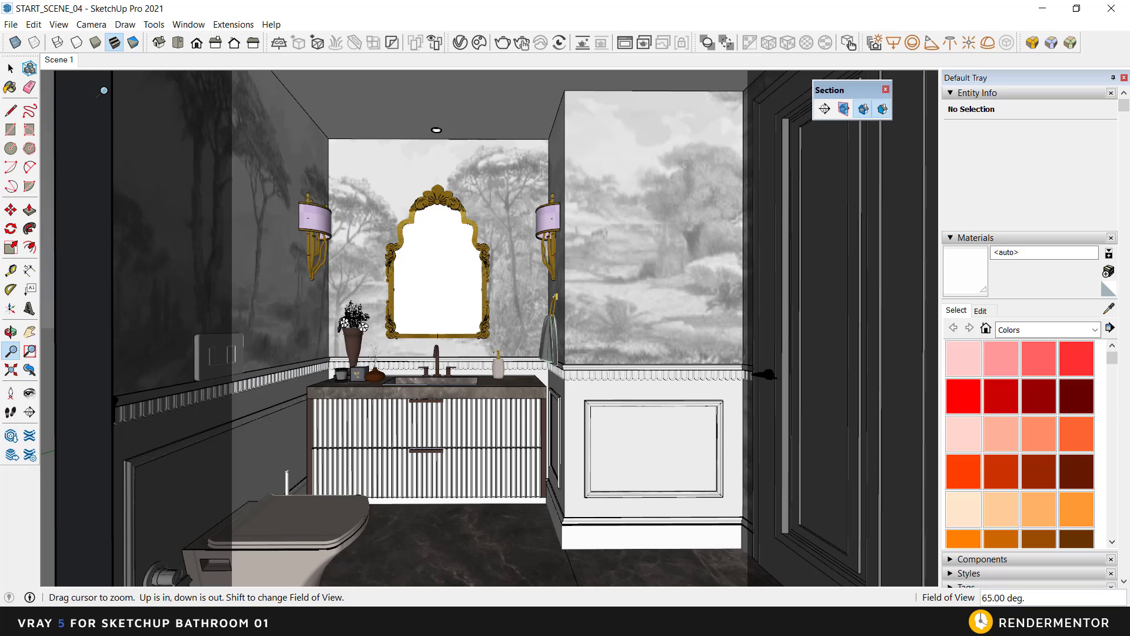
Step: Return to the saved Scene 1 view and bring up the Window menu at Model Info
{"action": "left_click", "coordinate": [69, 63]}
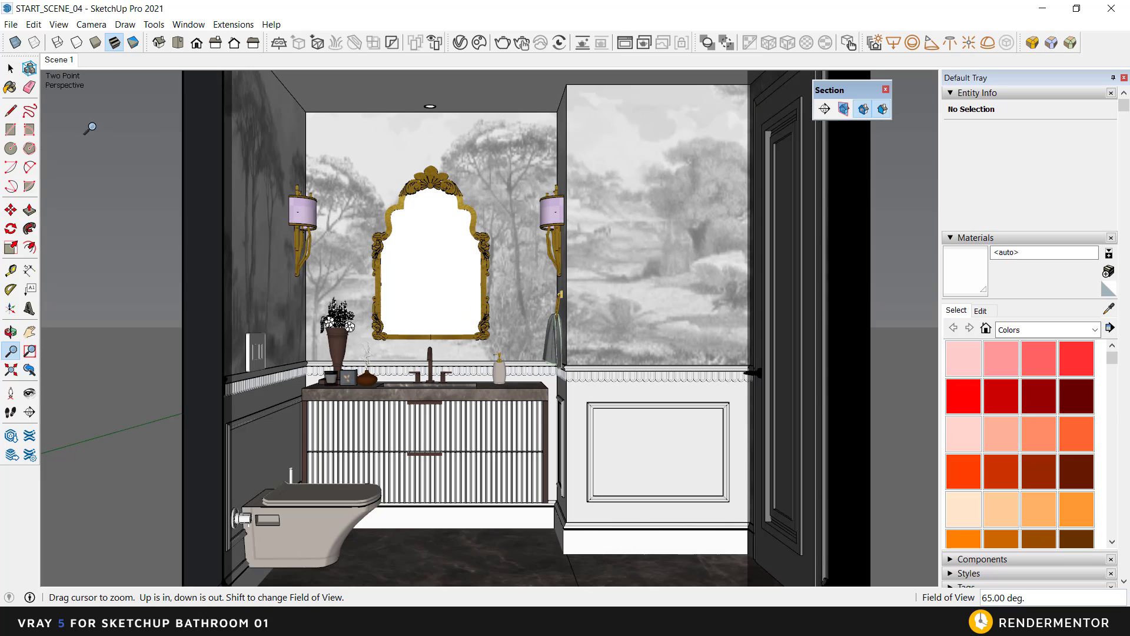
{"action": "left_click", "coordinate": [12, 69]}
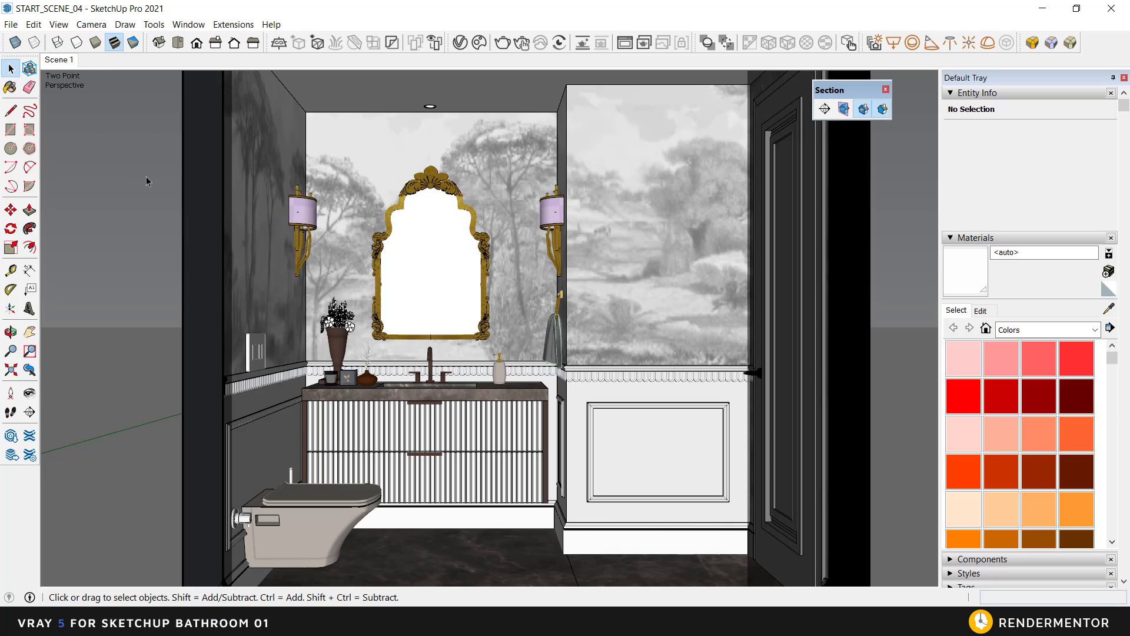
{"action": "left_click", "coordinate": [239, 27]}
{"action": "mouse_move", "coordinate": [188, 24]}
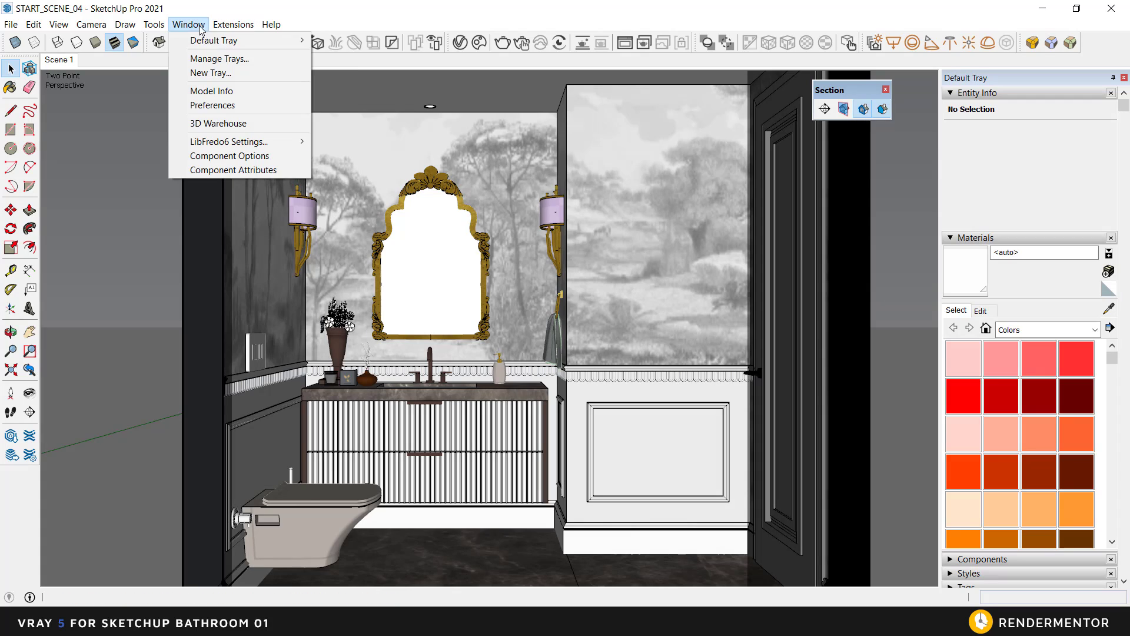
Step: Review the Scene Transitions settings on Model Info's Animation page, leaving them unchanged
{"action": "left_click", "coordinate": [212, 93]}
{"action": "left_click", "coordinate": [417, 144]}
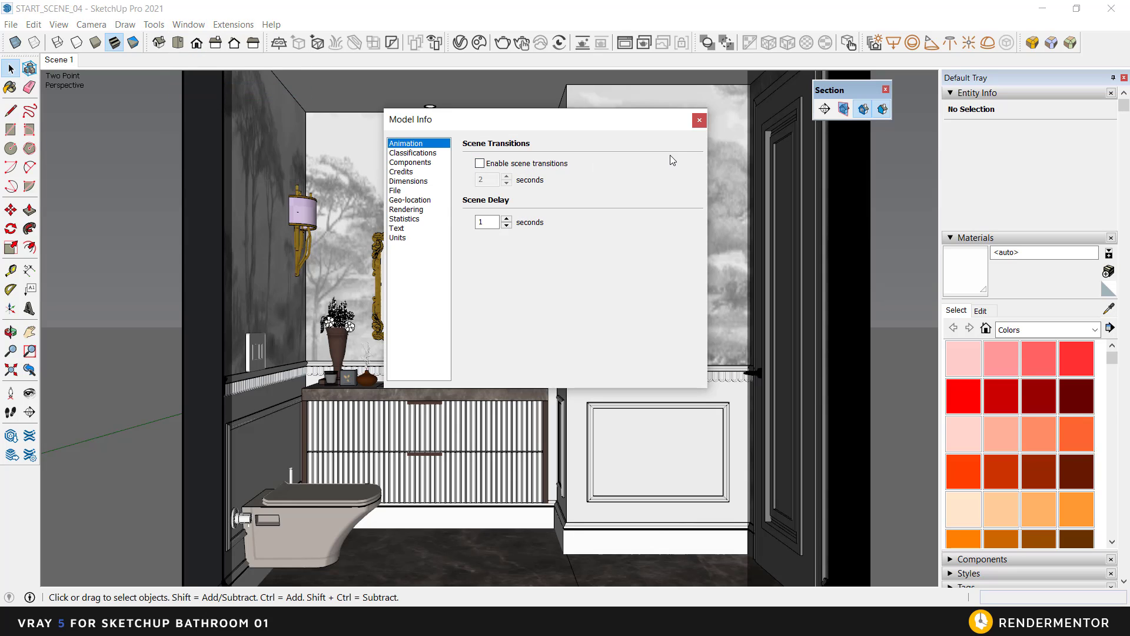
{"action": "left_click", "coordinate": [699, 121]}
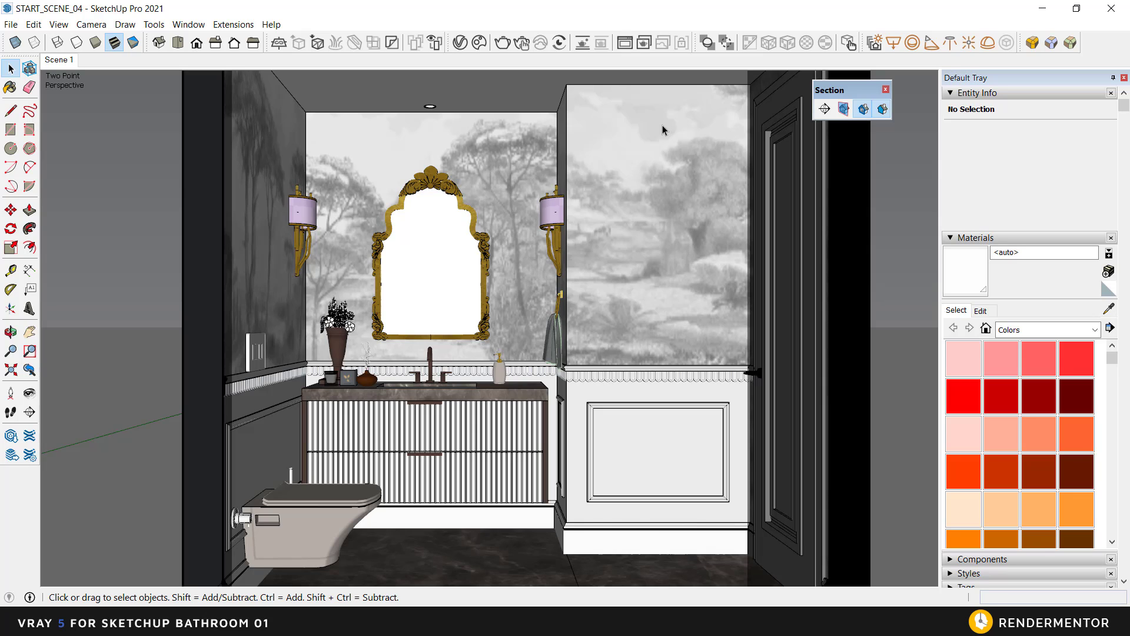
Step: Bring up the SectionPlane clipper settings from the V-Ray Asset Editor's Geometry list
{"action": "left_click", "coordinate": [461, 44]}
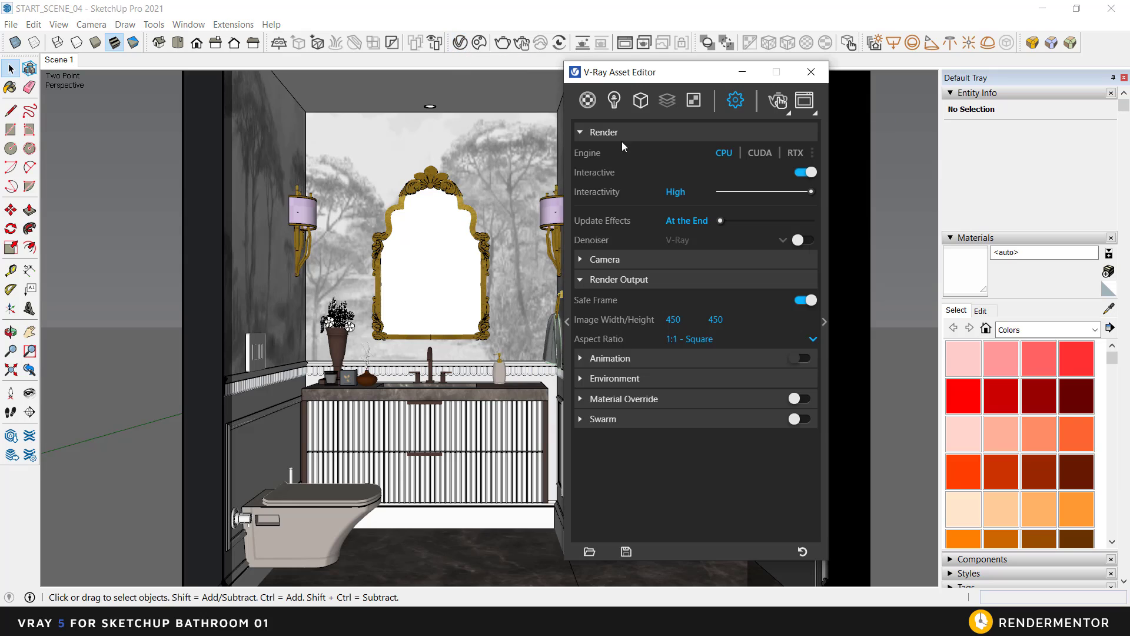
{"action": "left_click", "coordinate": [641, 100]}
{"action": "left_click_drag", "start_coordinate": [645, 81], "coordinate": [696, 71]}
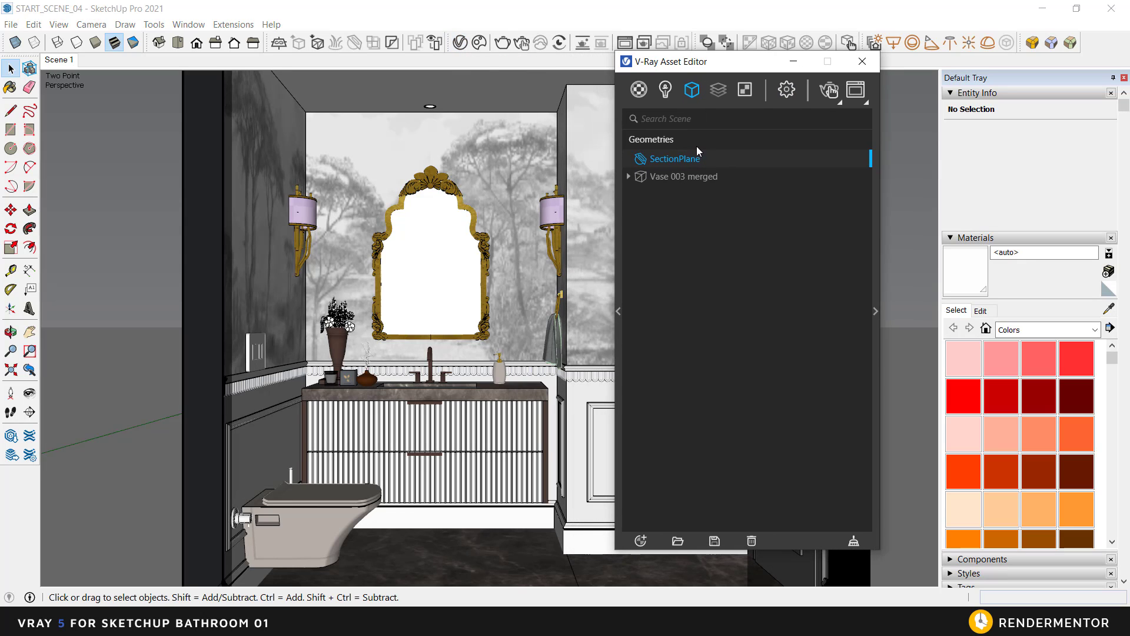
{"action": "left_click", "coordinate": [642, 91]}
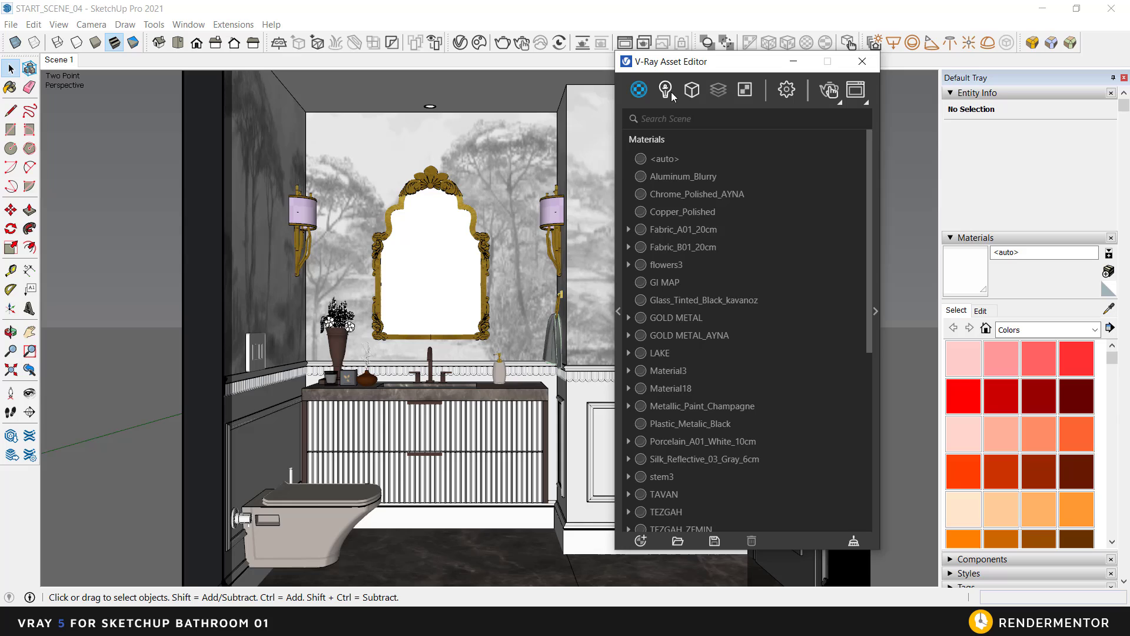
{"action": "left_click", "coordinate": [696, 92]}
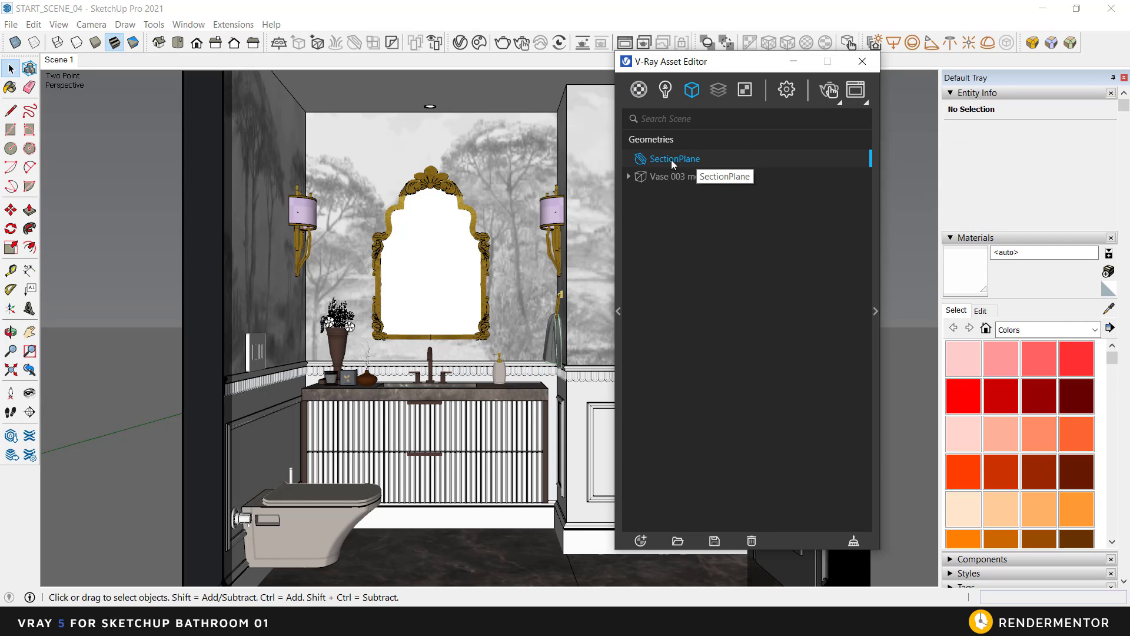
{"action": "left_click", "coordinate": [875, 312]}
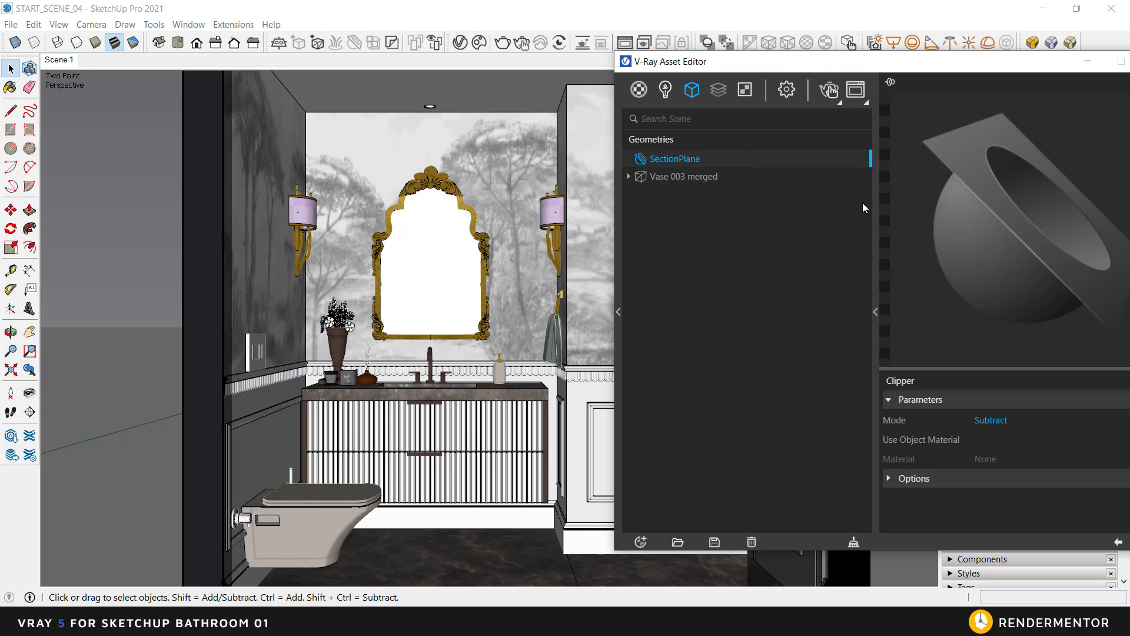
{"action": "left_click_drag", "start_coordinate": [838, 71], "coordinate": [625, 26]}
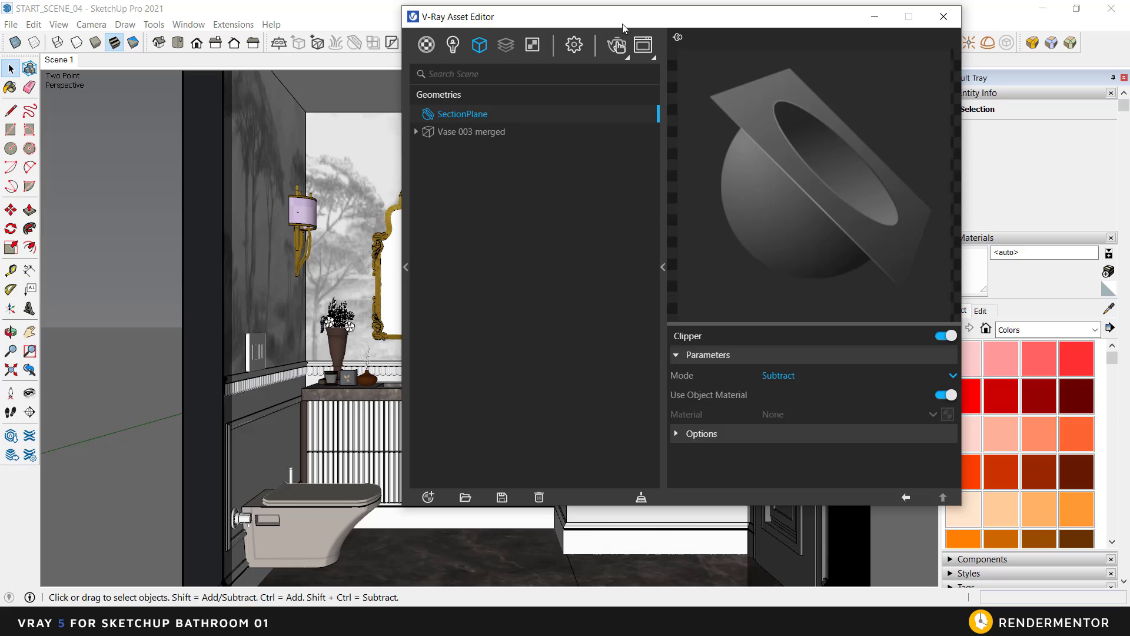
Step: Tick Camera Rays Only in the clipper's Options and close the Asset Editor
{"action": "left_click", "coordinate": [736, 433]}
{"action": "scroll", "coordinate": [733, 416], "scroll_direction": "down", "scroll_amount": 1}
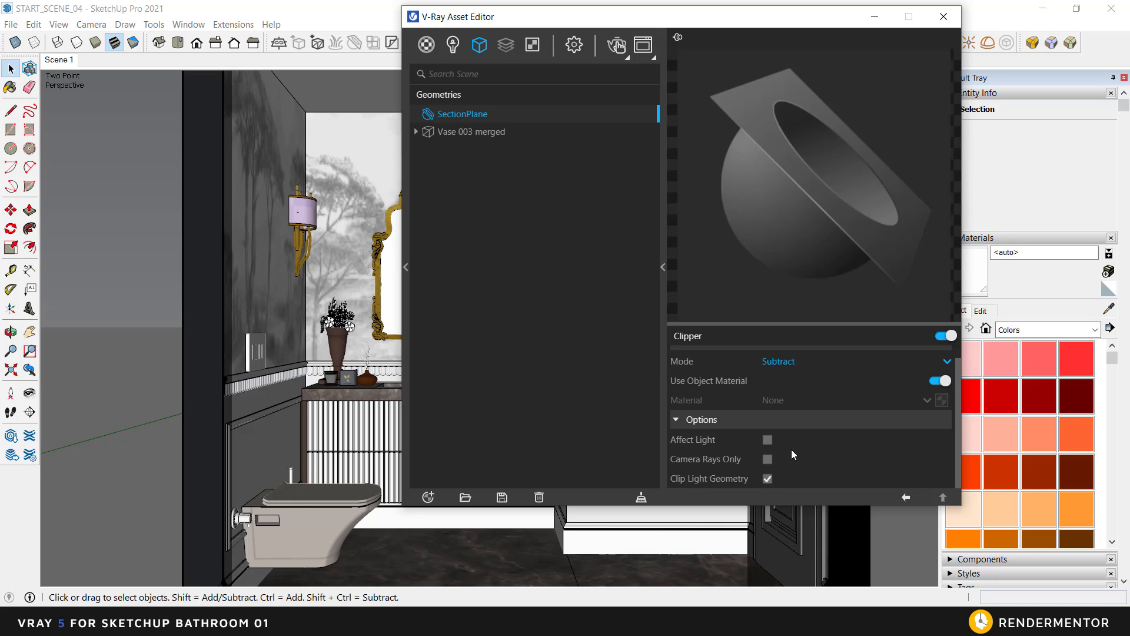
{"action": "left_click", "coordinate": [767, 460]}
{"action": "left_click", "coordinate": [944, 16]}
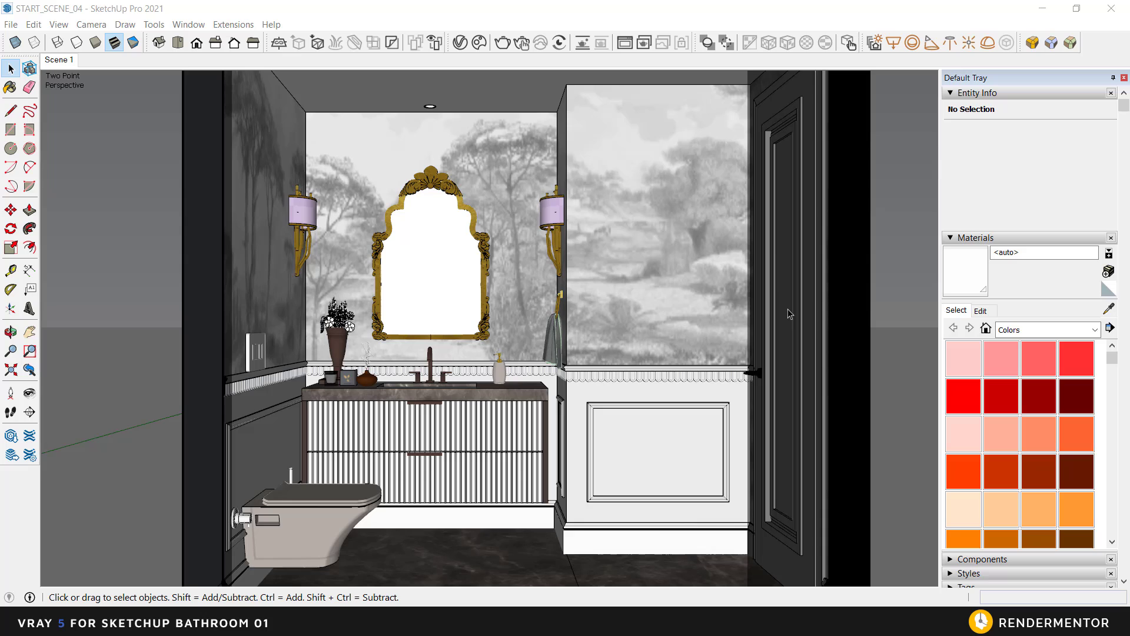
Step: Move the right-hand door 500 cm downward, out of the camera's view of the doorway
{"action": "left_click", "coordinate": [777, 265]}
{"action": "left_click", "coordinate": [777, 265]}
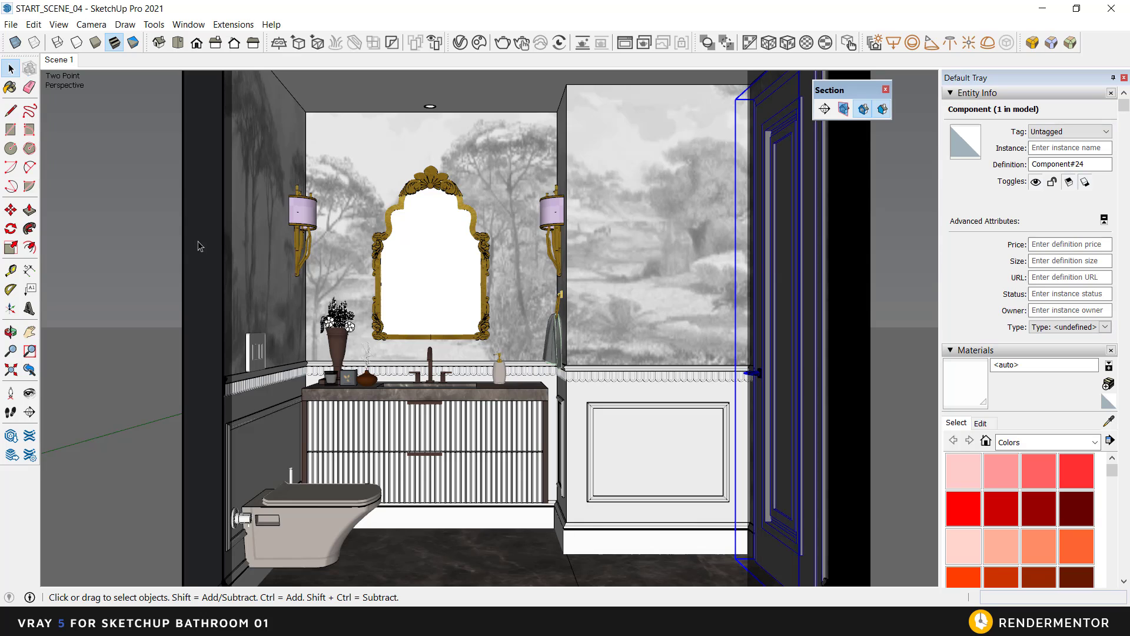
{"action": "left_click", "coordinate": [11, 209]}
{"action": "left_click", "coordinate": [680, 259]}
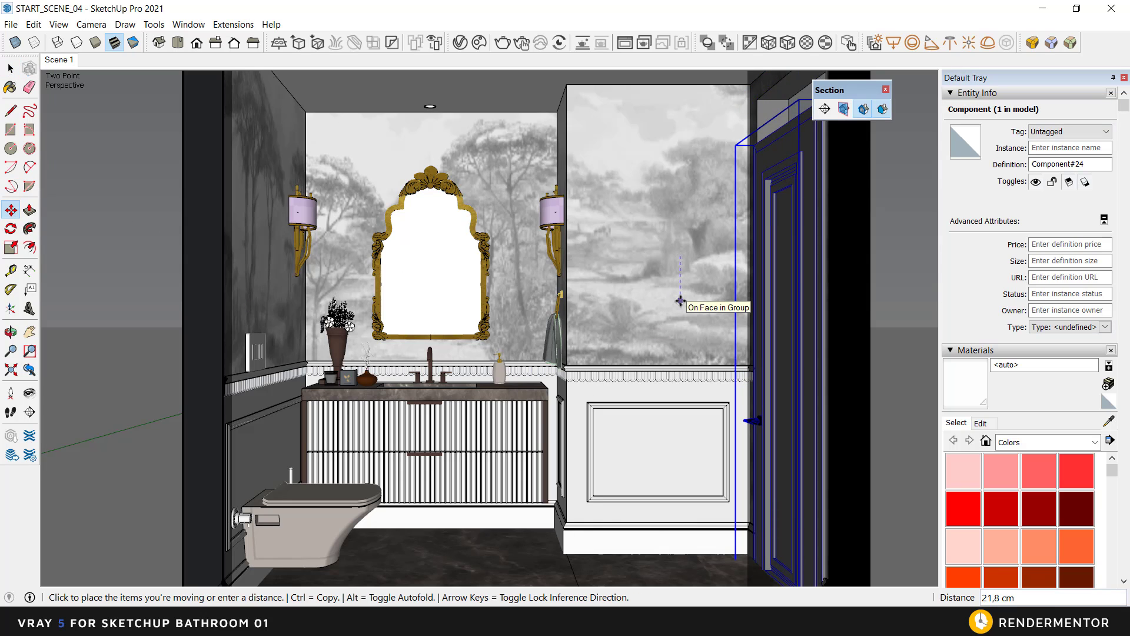
{"action": "type", "text": "500"}
{"action": "key", "text": "Return"}
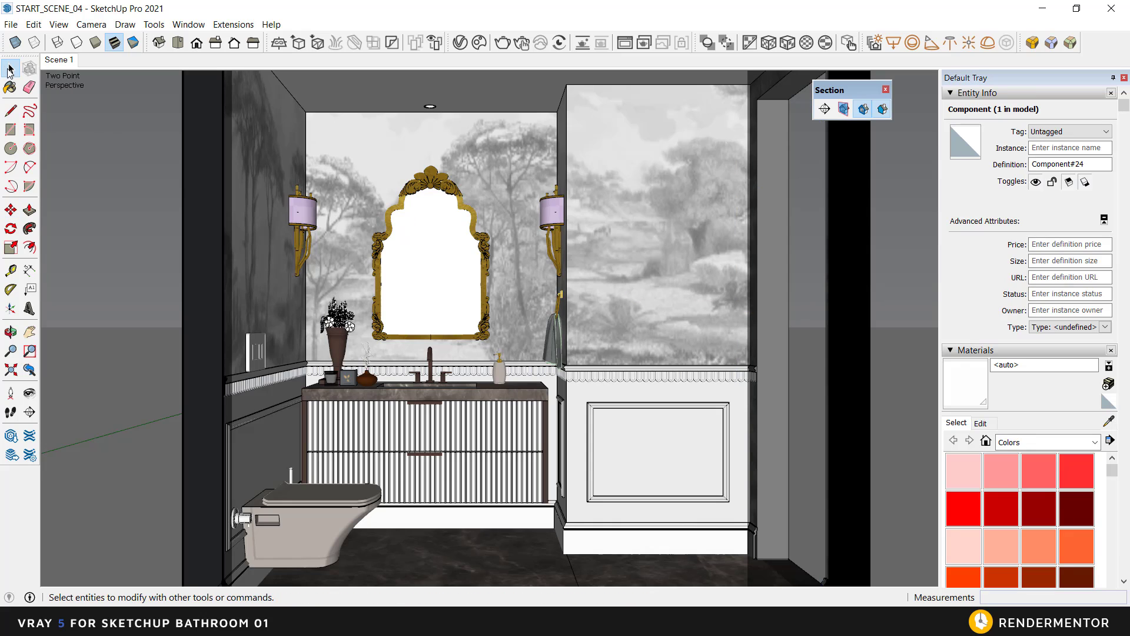
{"action": "left_click", "coordinate": [10, 69]}
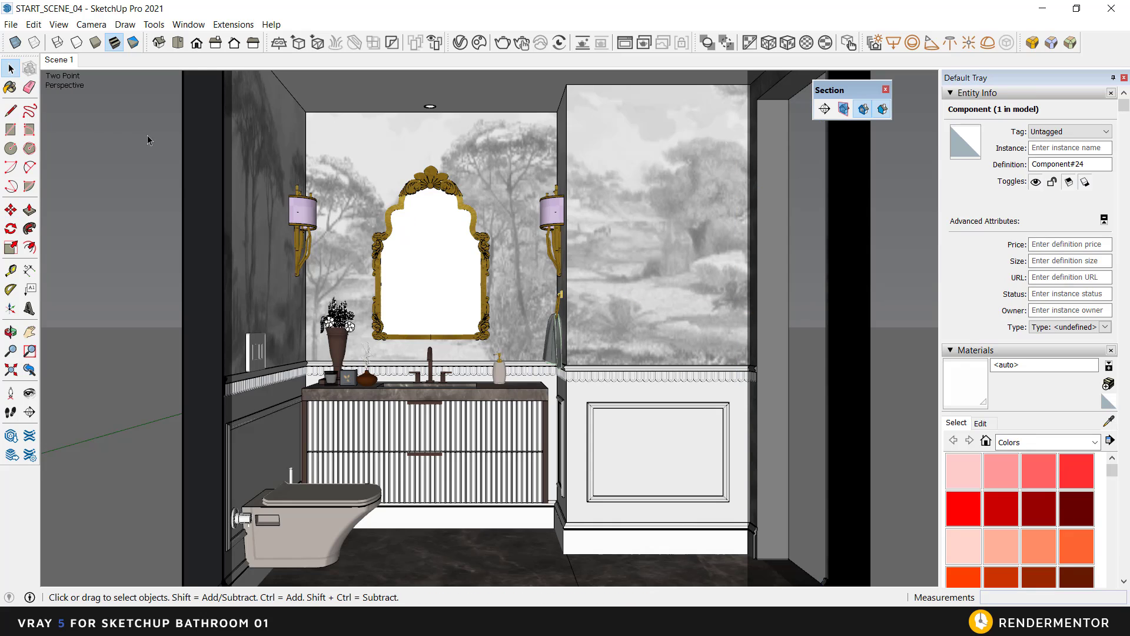
{"action": "left_click", "coordinate": [460, 42]}
Step: Turn Interactive off, set Quality to Low and image width to 600, then start a test render
{"action": "left_click", "coordinate": [573, 44]}
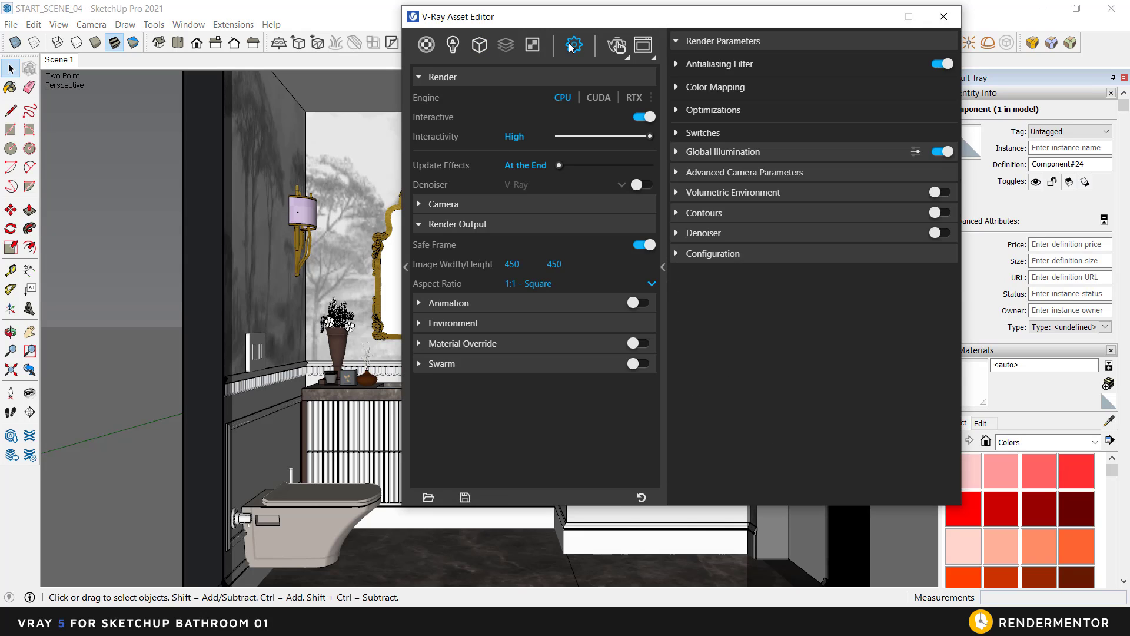
{"action": "left_click_drag", "start_coordinate": [570, 21], "coordinate": [490, 93]}
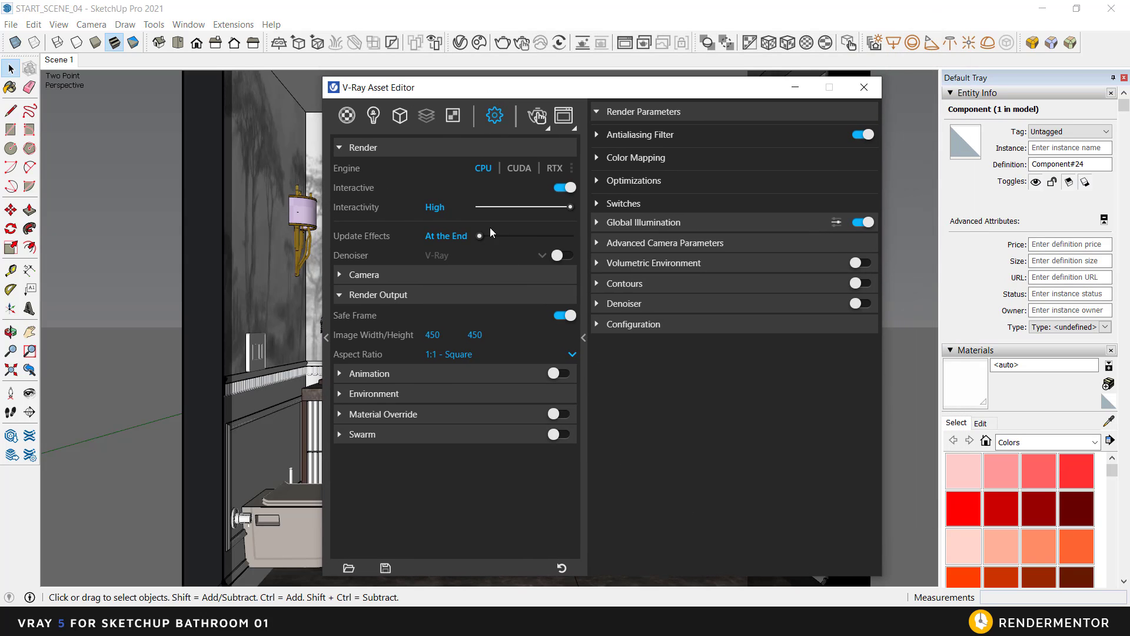
{"action": "left_click", "coordinate": [562, 187]}
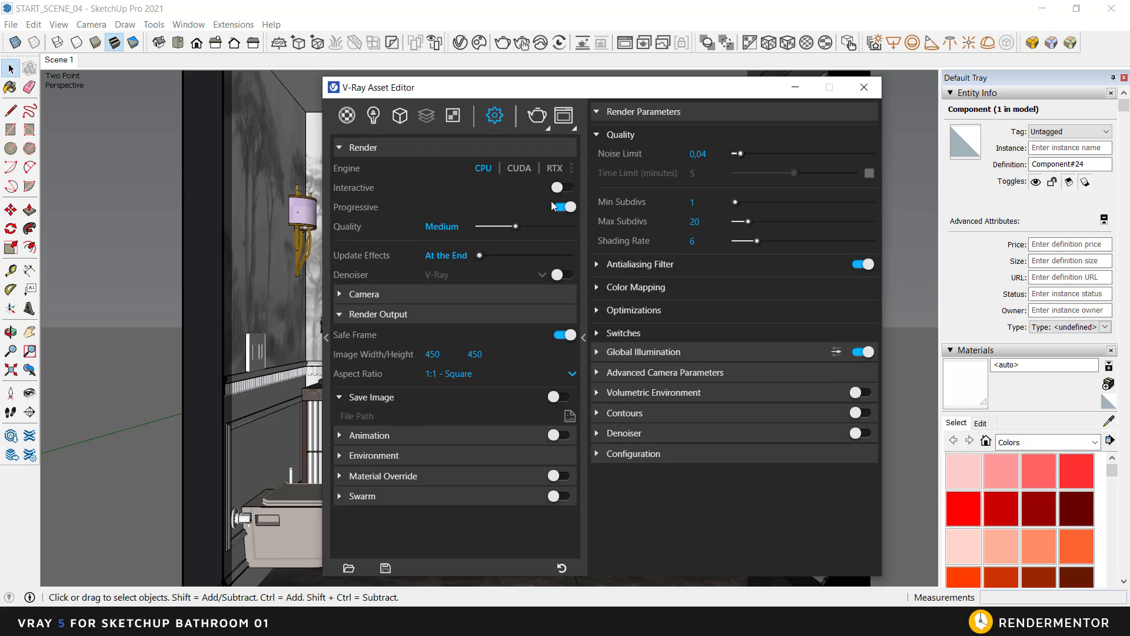
{"action": "left_click", "coordinate": [490, 225]}
{"action": "double_click", "coordinate": [442, 352]}
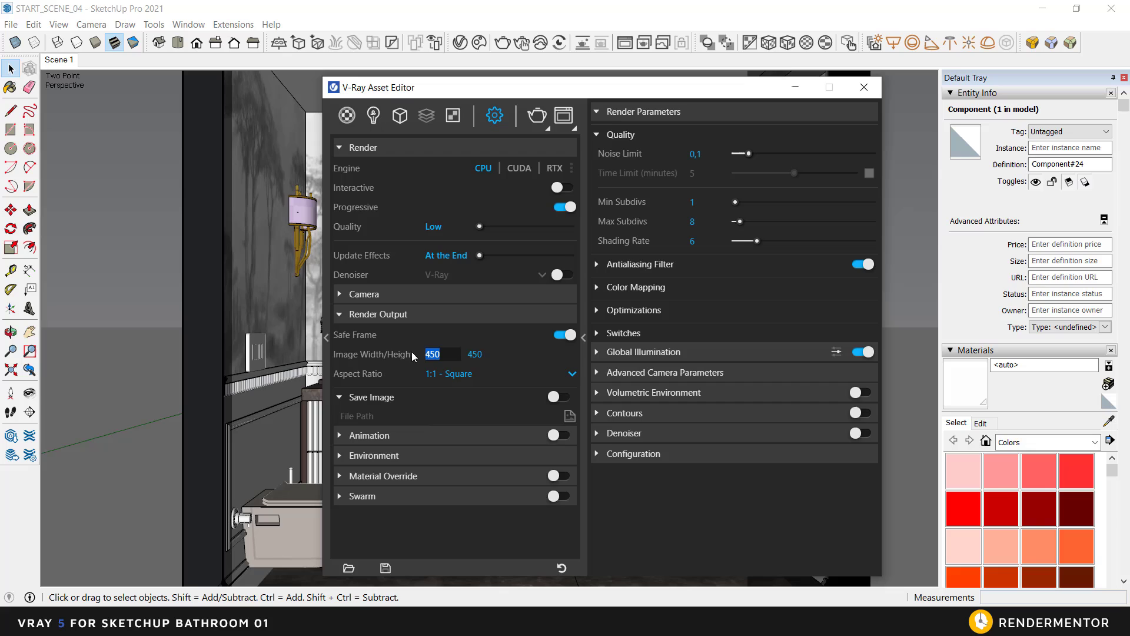
{"action": "type", "text": "600"}
{"action": "key", "text": "Return"}
{"action": "left_click", "coordinate": [536, 115]}
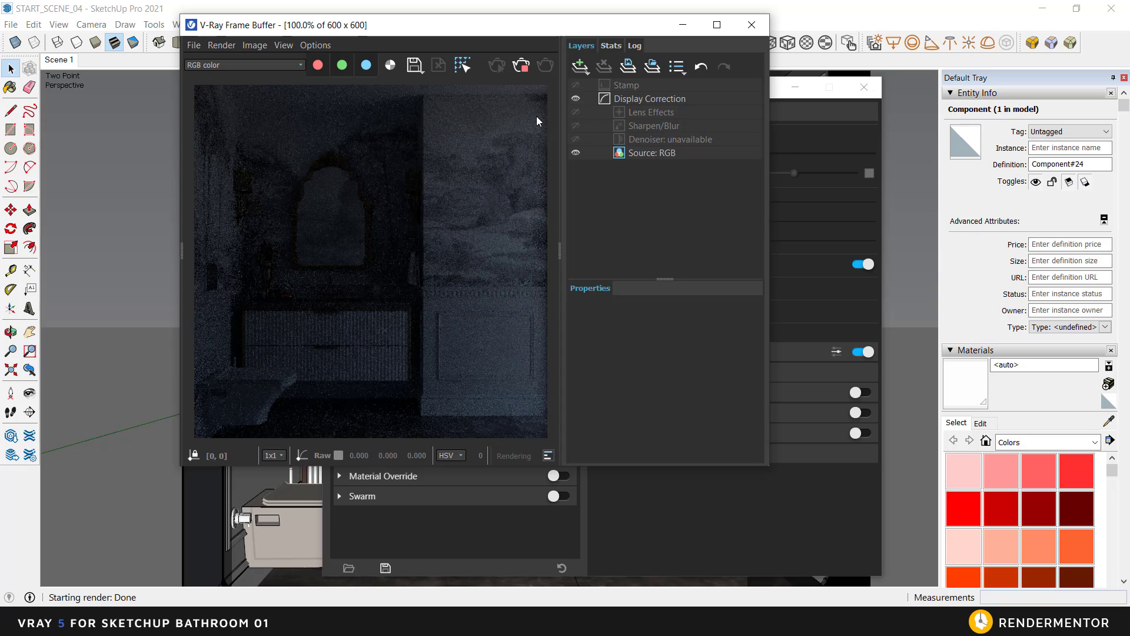
Step: Place the Frame Buffer beside the Asset Editor and turn Progressive off for 32-size bucket rendering
{"action": "left_click_drag", "start_coordinate": [615, 25], "coordinate": [484, 25]}
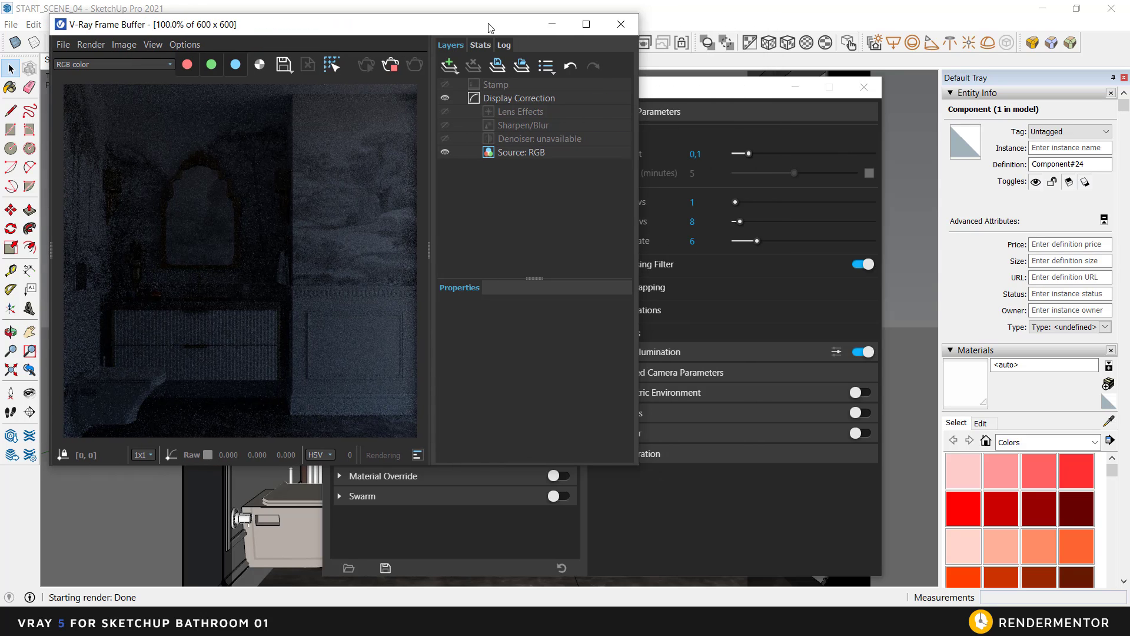
{"action": "left_click_drag", "start_coordinate": [657, 93], "coordinate": [812, 84]}
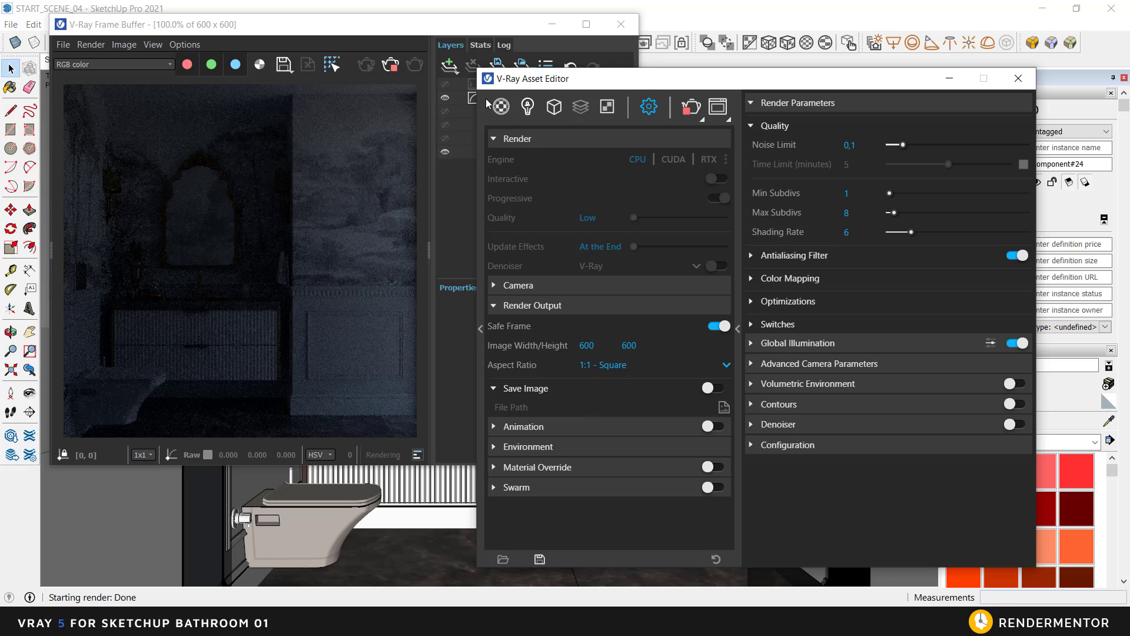
{"action": "left_click", "coordinate": [405, 80]}
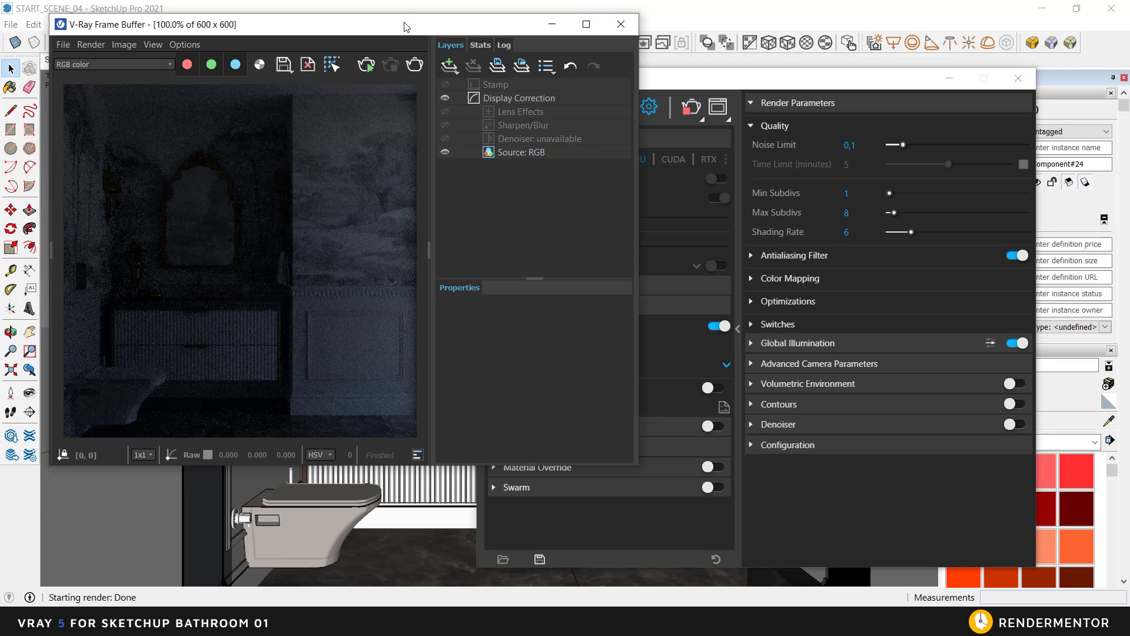
{"action": "left_click_drag", "start_coordinate": [406, 20], "coordinate": [379, 68]}
{"action": "left_click_drag", "start_coordinate": [679, 82], "coordinate": [740, 68]}
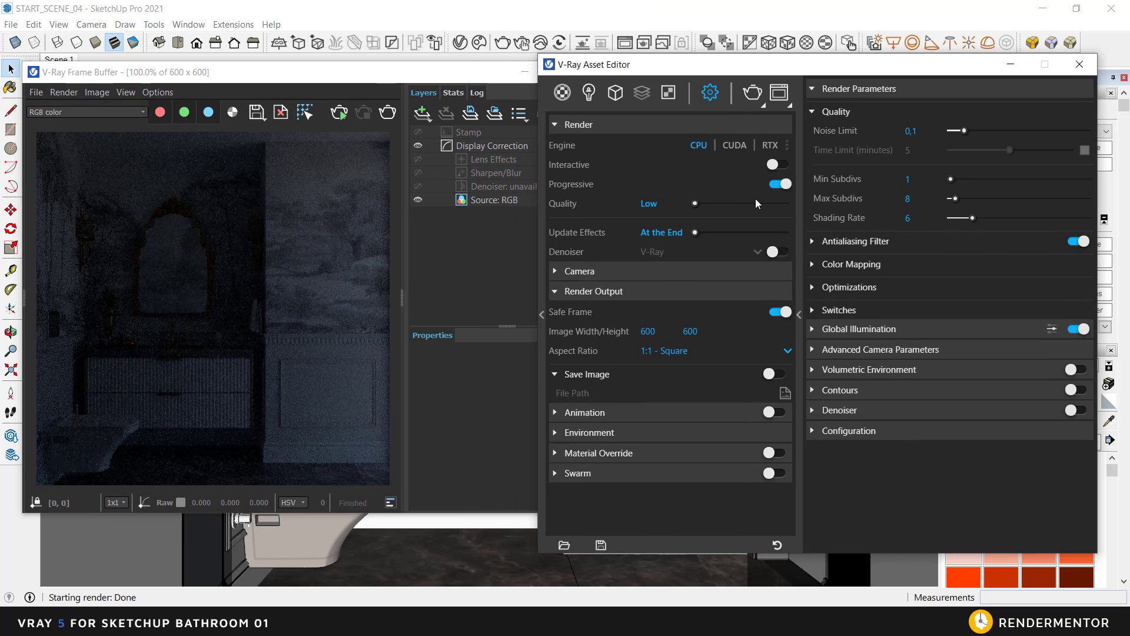
{"action": "left_click", "coordinate": [782, 185]}
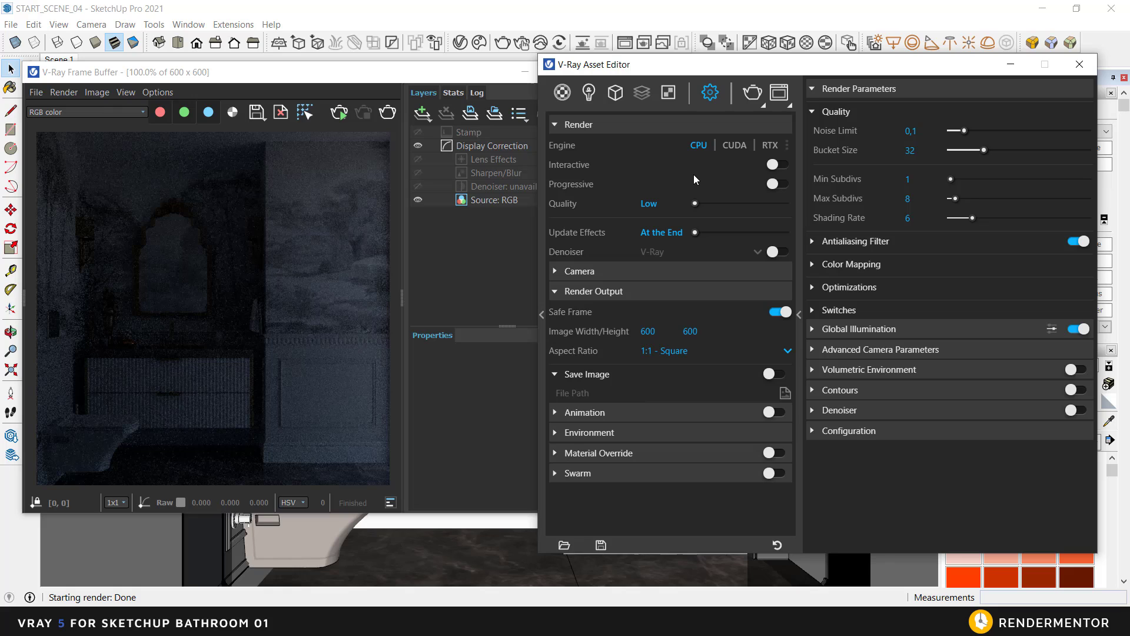
{"action": "left_click_drag", "start_coordinate": [675, 64], "coordinate": [692, 57]}
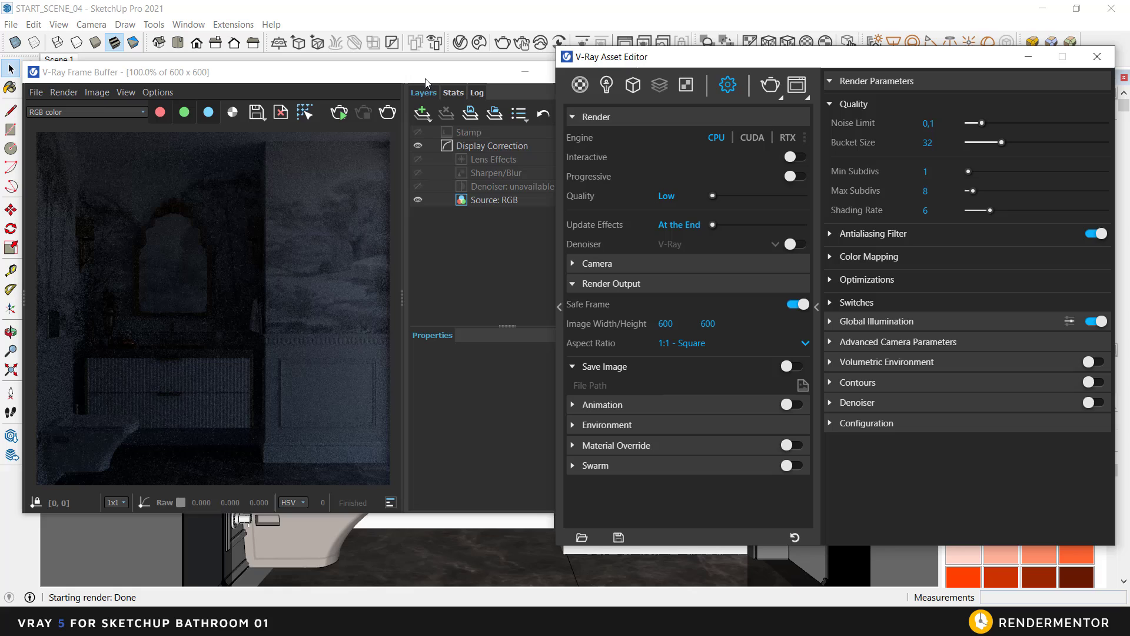
Step: Enable Affect Light on the section clipper under Lights, then return to the Frame Buffer
{"action": "left_click", "coordinate": [606, 85]}
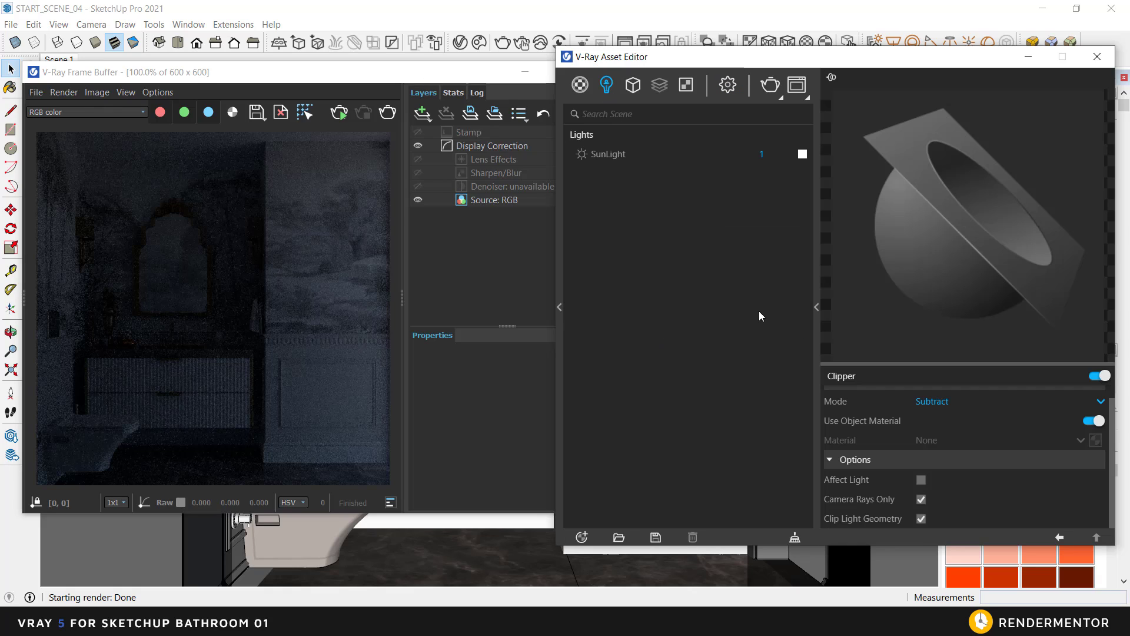
{"action": "left_click", "coordinate": [922, 479]}
{"action": "left_click", "coordinate": [387, 114]}
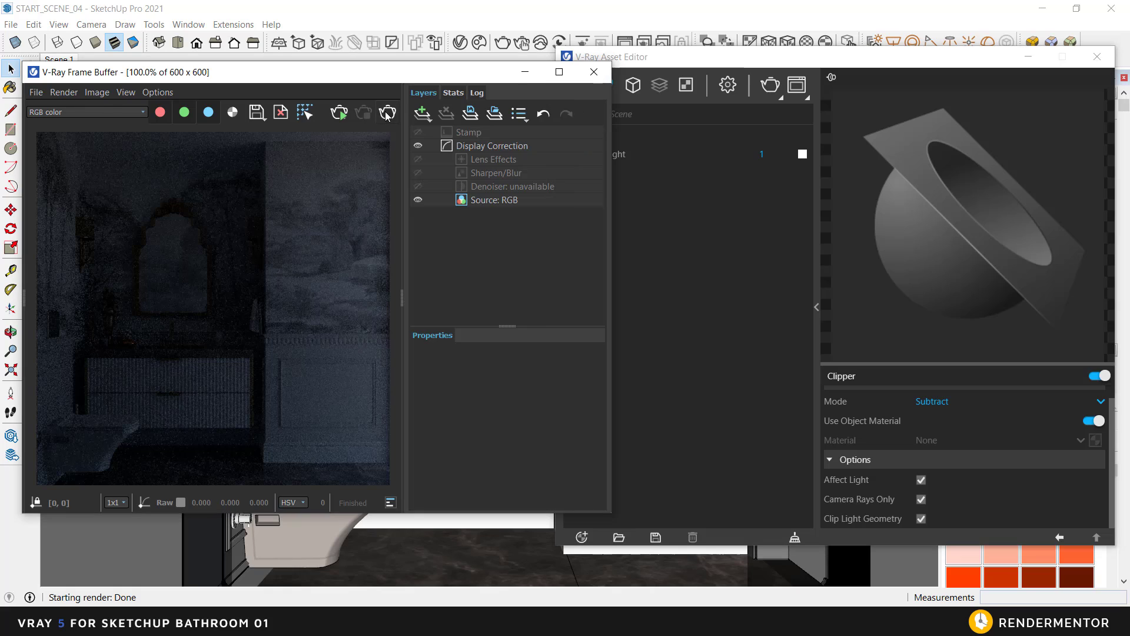